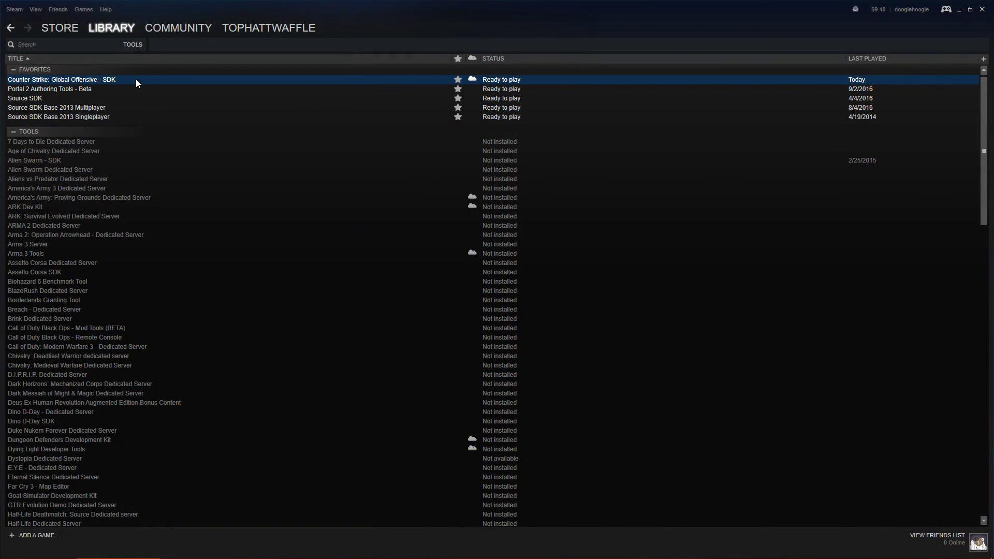
Launch Hammer World Editor from the Counter-Strike: Global Offensive SDK and open the TestLevel.vmf map.
double_click(136, 80)
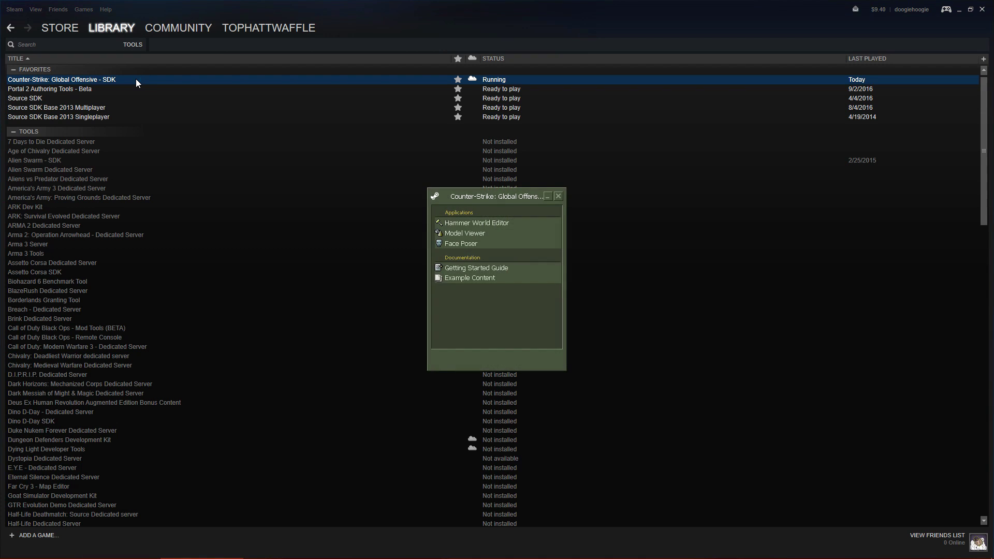
double_click(536, 223)
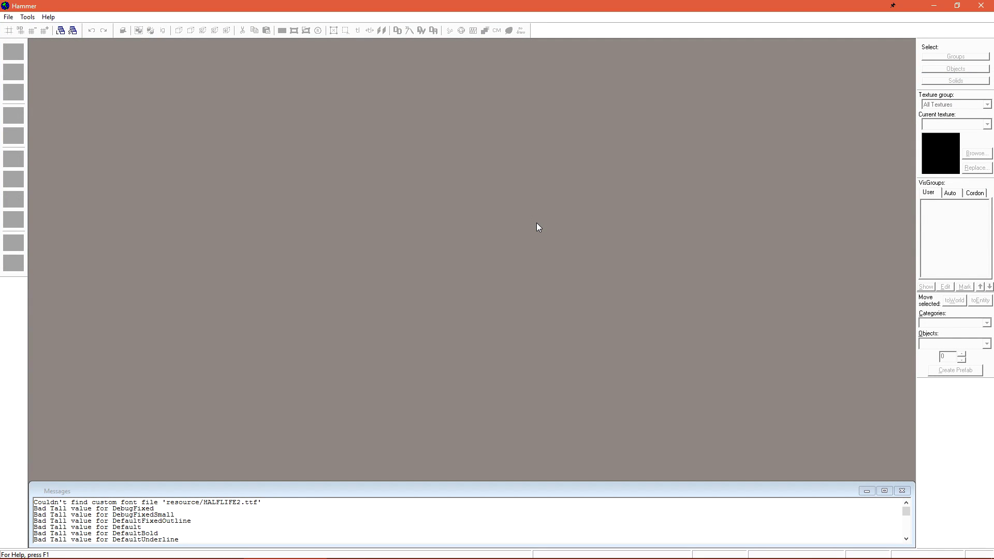
click(9, 17)
click(73, 50)
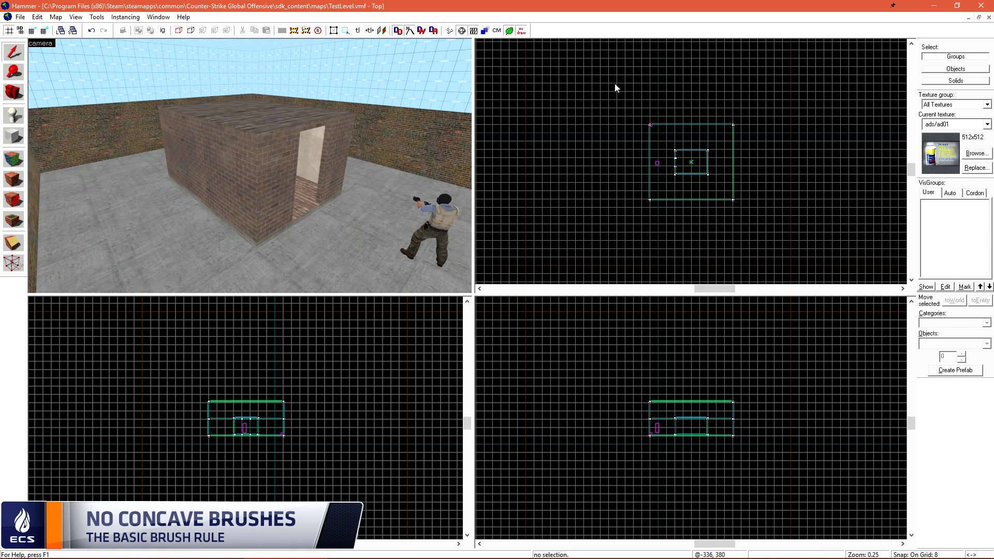
Select the whole level and clear it from the views, then create a 64 × 64 × 64 block brush near the origin.
drag(614, 83, 812, 255)
key(Return)
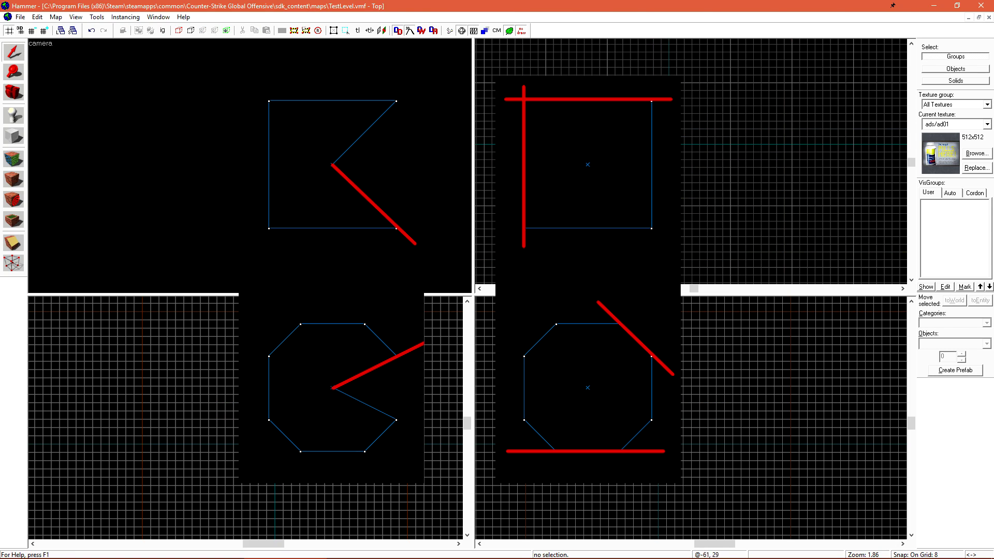
key(shift+b)
scroll(691, 422, down, 3)
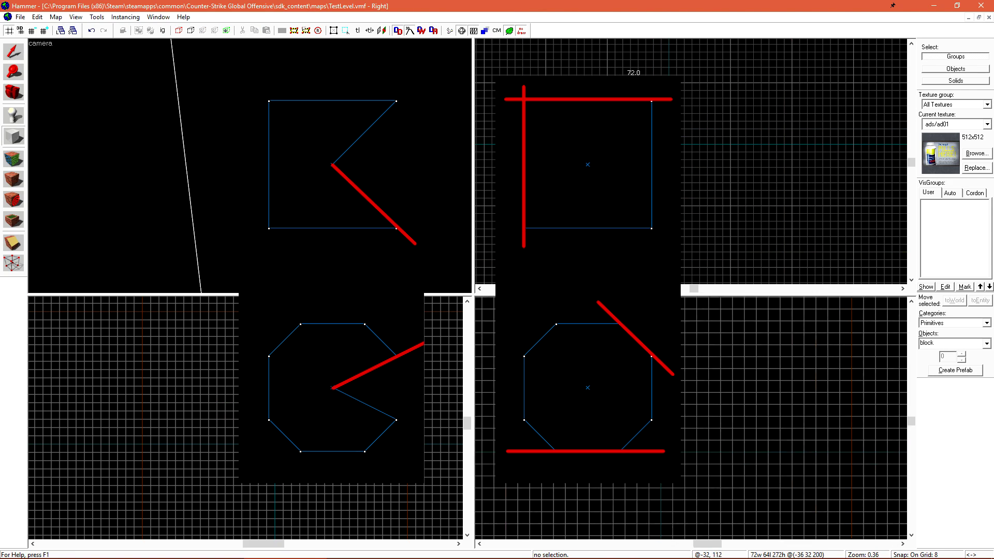
scroll(655, 425, up, 1)
drag(626, 337, 631, 452)
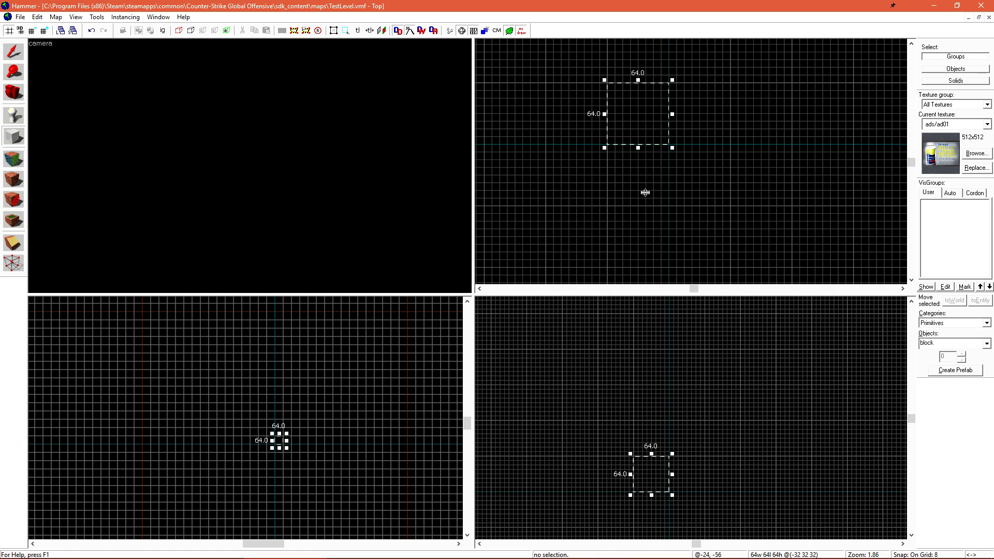
key(Return)
scroll(250, 166, up, 5)
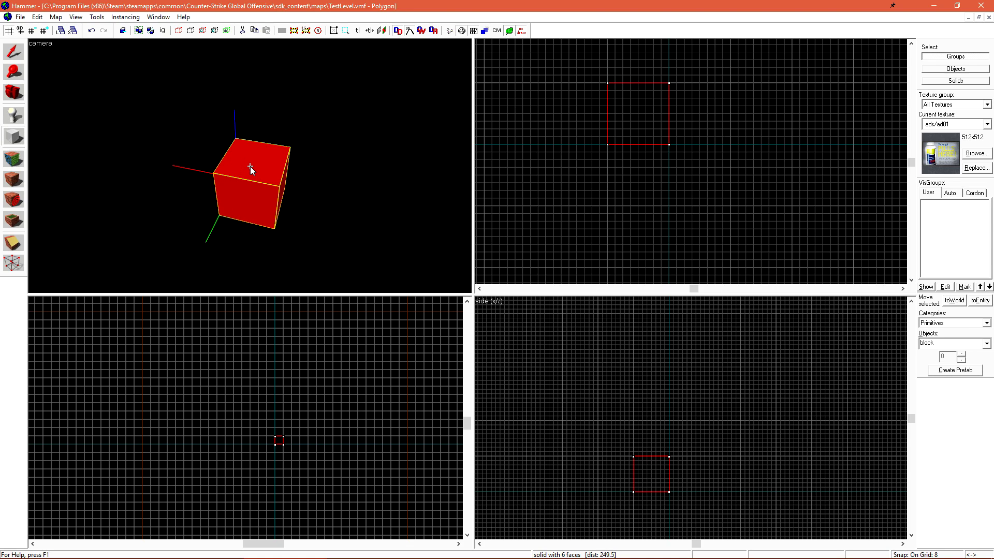
key(Escape)
key(Escape)
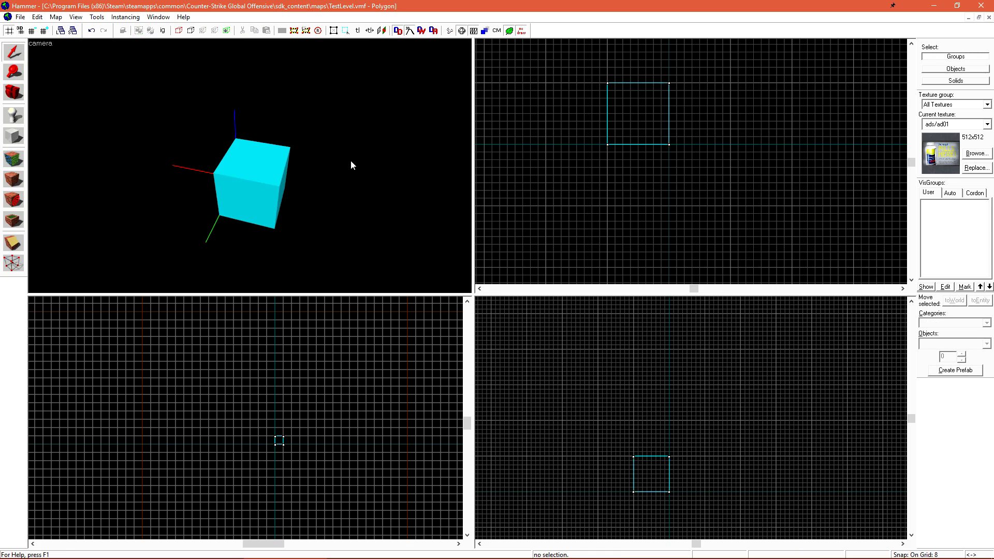
Clip the block's upper corner diagonally in the front view, between the midpoints of its top and side edges.
key(z)
key(z)
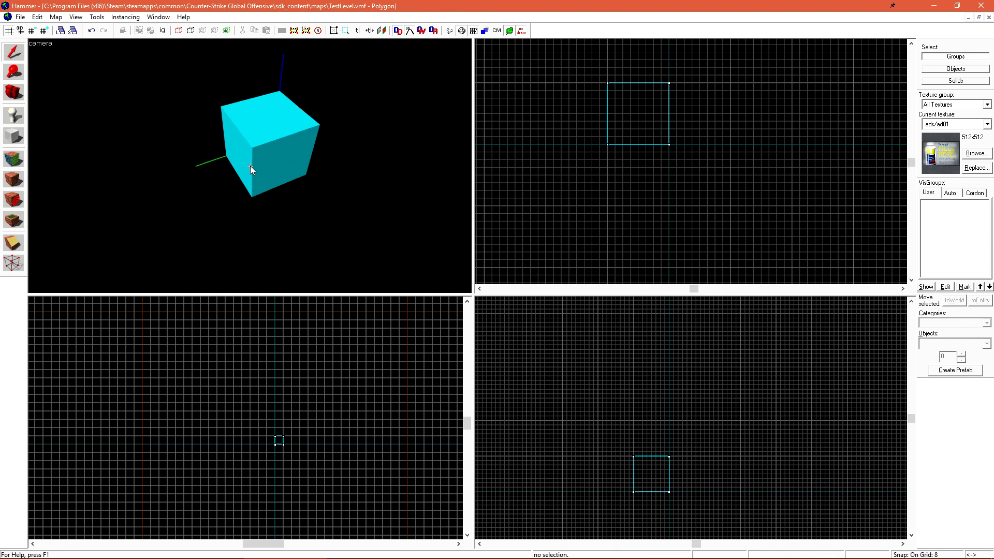
click(239, 151)
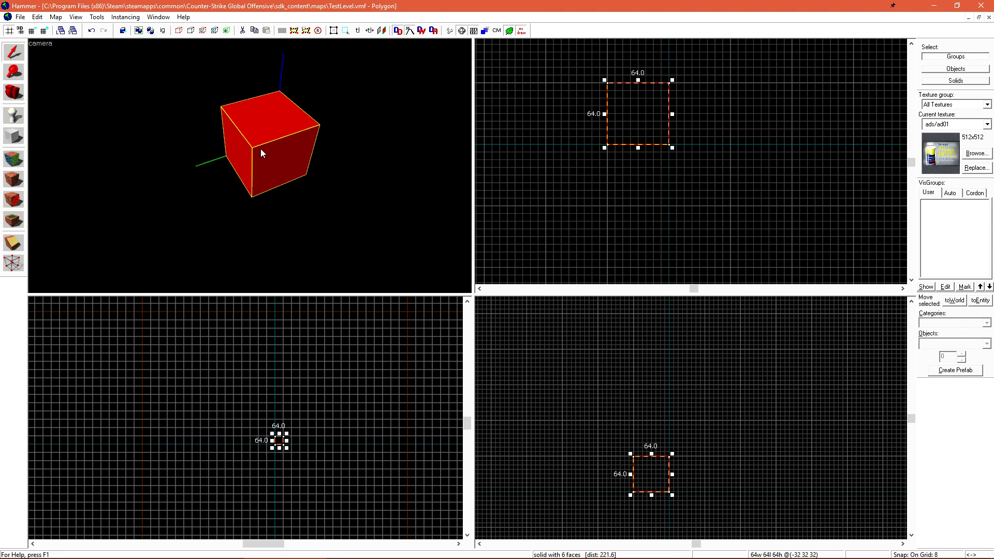
scroll(281, 444, up, 12)
key(shift+x)
drag(261, 346, 327, 411)
key(Return)
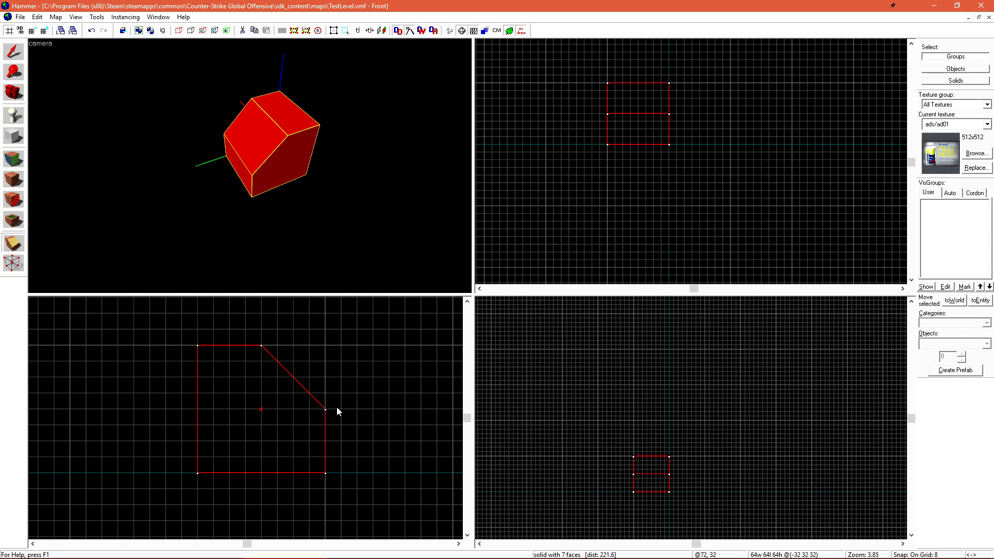
With the Vertex tool, move the clipped edge's upper vertices out to the corner and its side vertices to the block's centre, making a concave brush.
key(shift+v)
drag(261, 345, 325, 346)
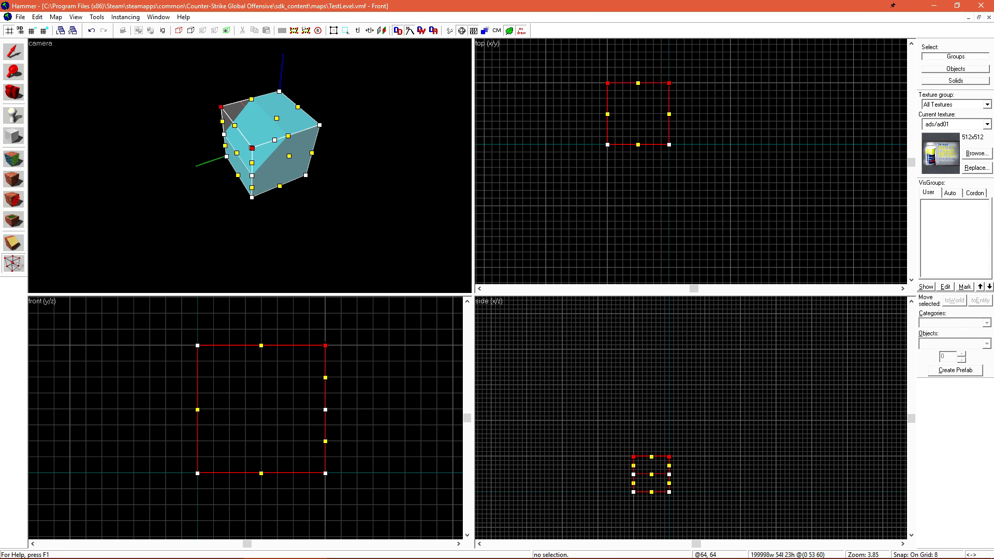
drag(363, 397, 260, 409)
key(Return)
key(shift+s)
Examine the concave brush in the camera view from several angles, selecting and deselecting it.
click(333, 212)
key(z)
key(a)
key(w)
key(z)
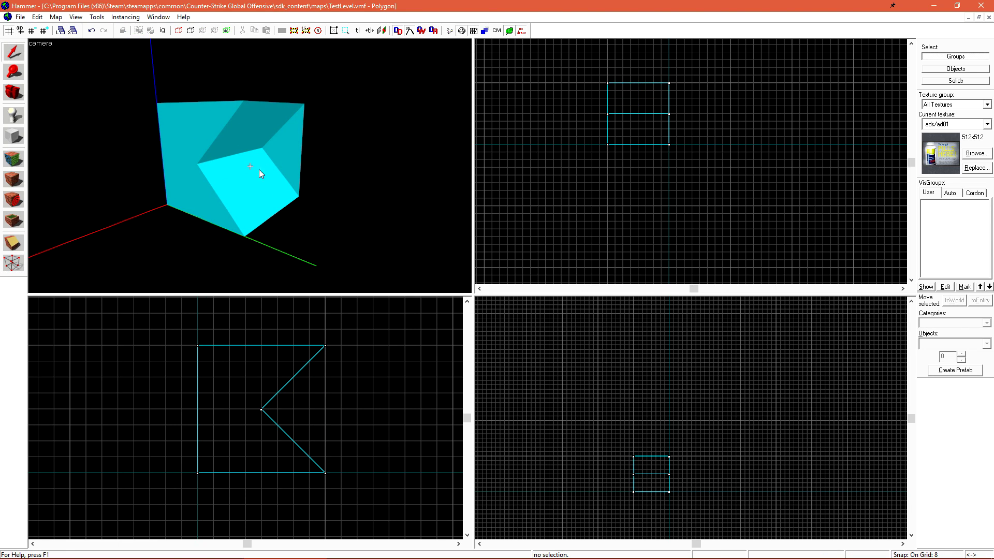
click(238, 165)
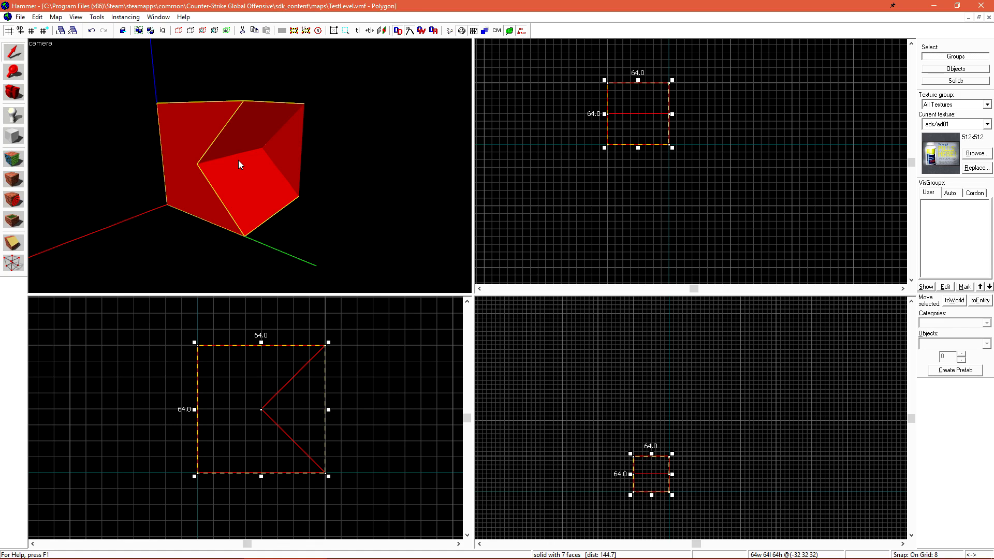
click(312, 122)
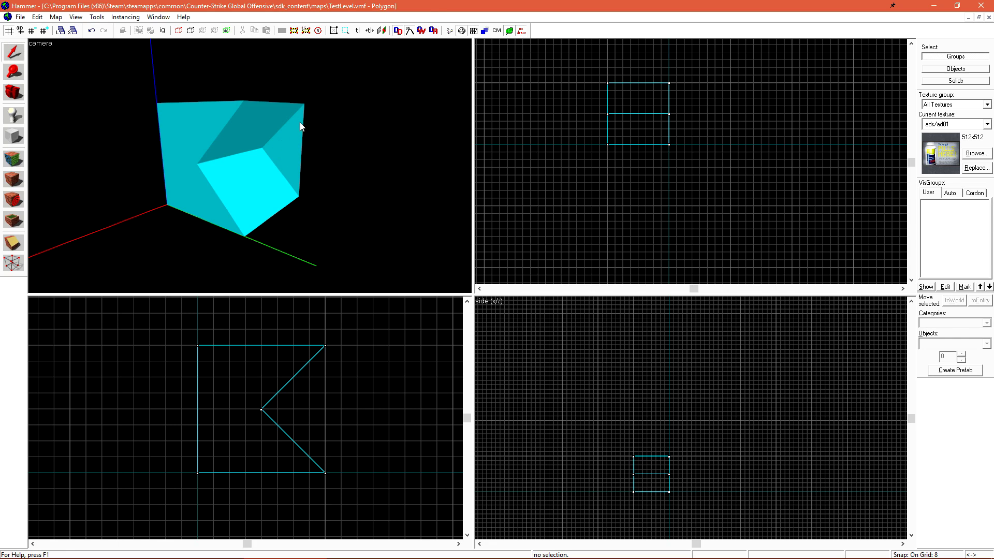
key(z)
key(d)
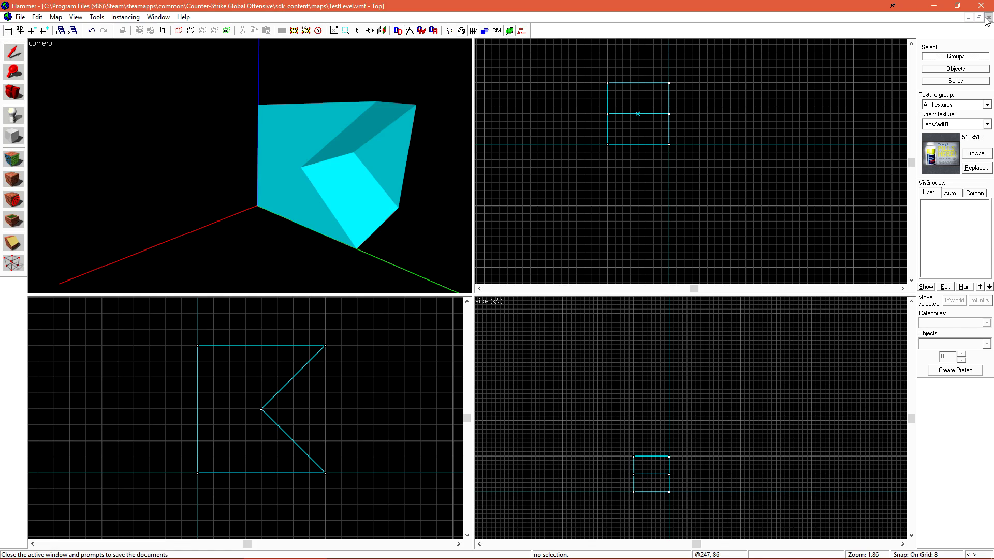
Close the map, reopen TestLevel.vmf and re-save it with the invalid solids removed.
click(987, 18)
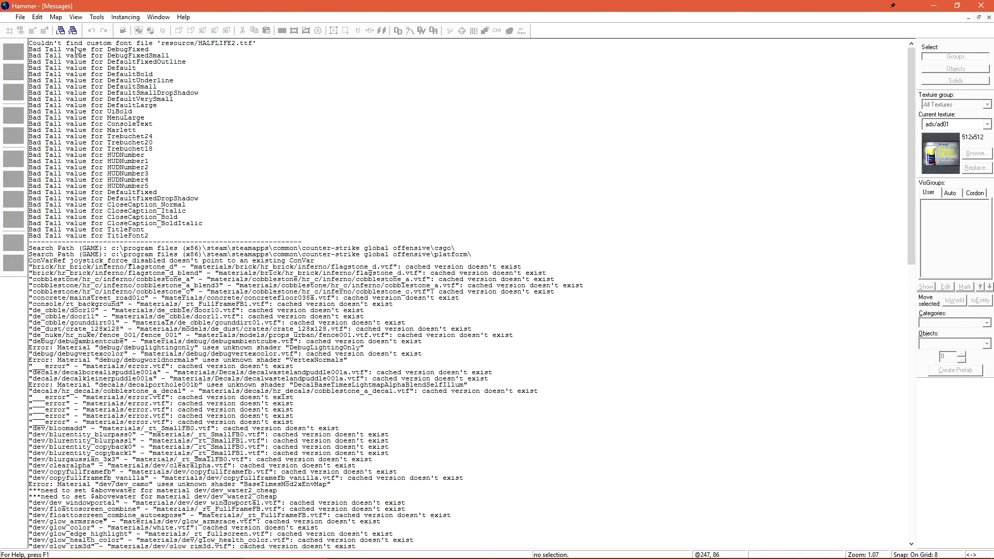
click(20, 17)
click(75, 187)
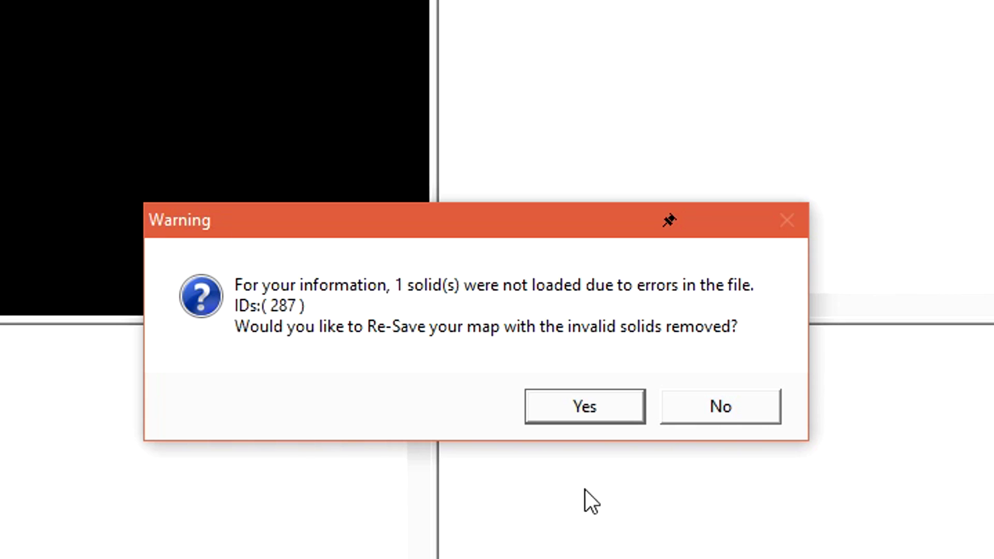
click(601, 404)
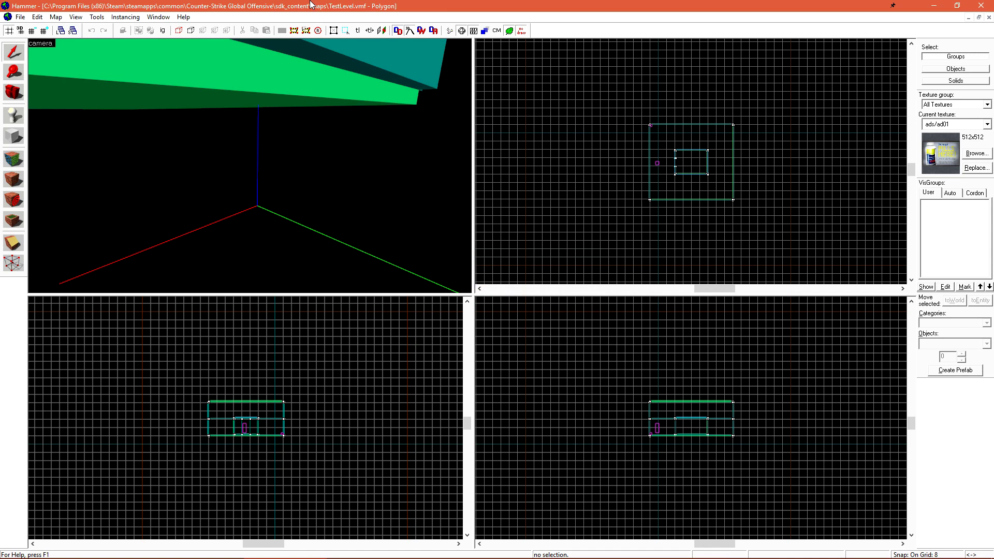
Examine the brick building and its doorway in the camera view.
key(z)
key(s)
key(w)
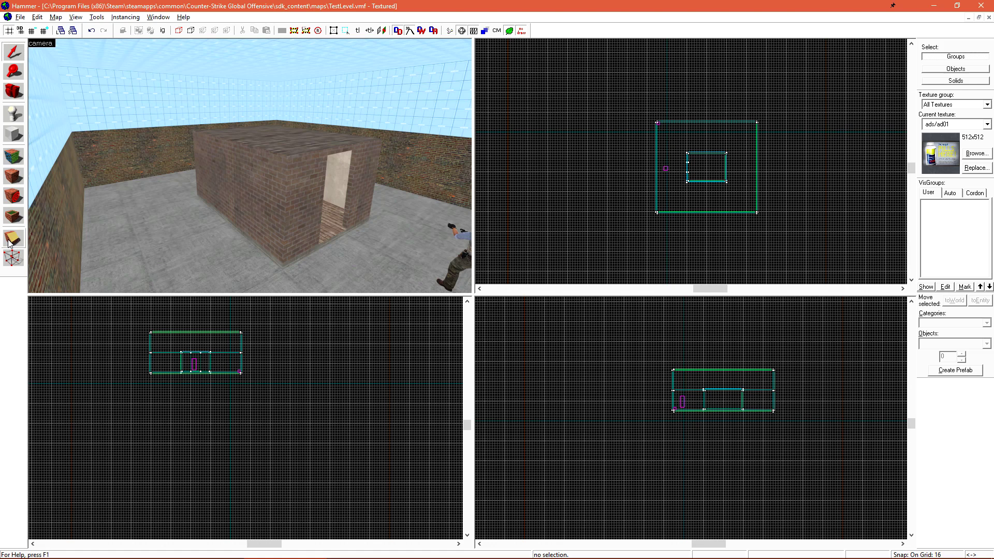
key(z)
key(w)
key(d)
key(z)
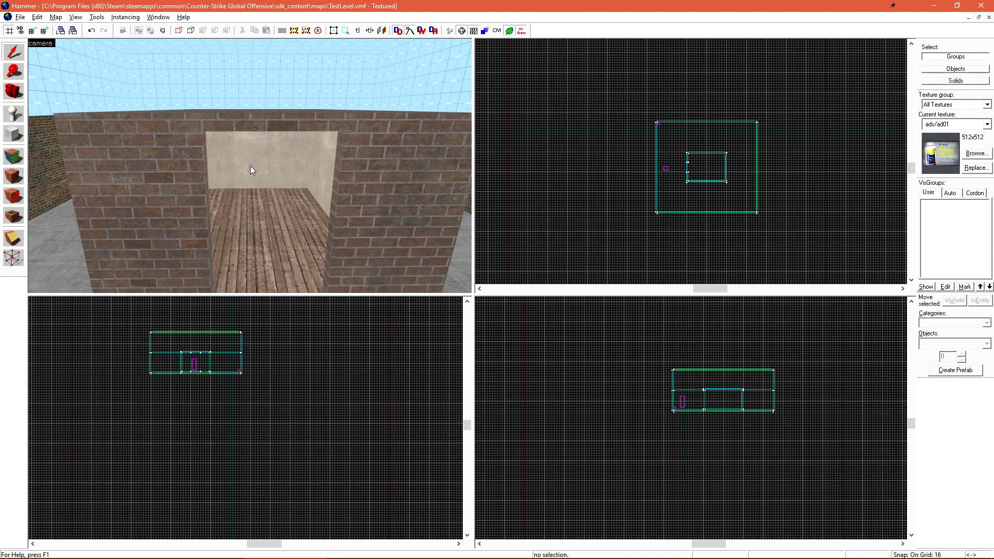
scroll(309, 209, up, 3)
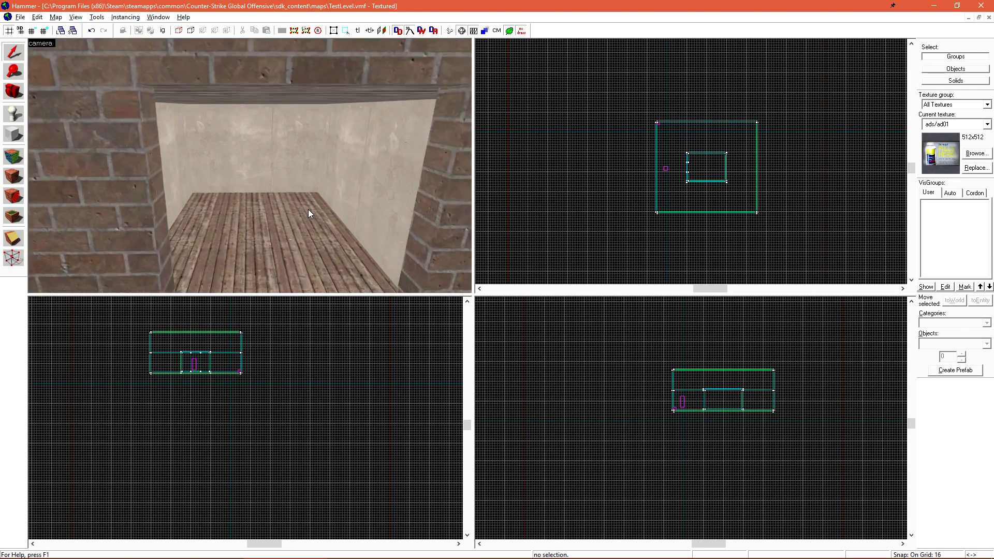
Select the back wall and the wall brushes on both sides of the doorway in turn to examine how the doorway is built.
click(259, 125)
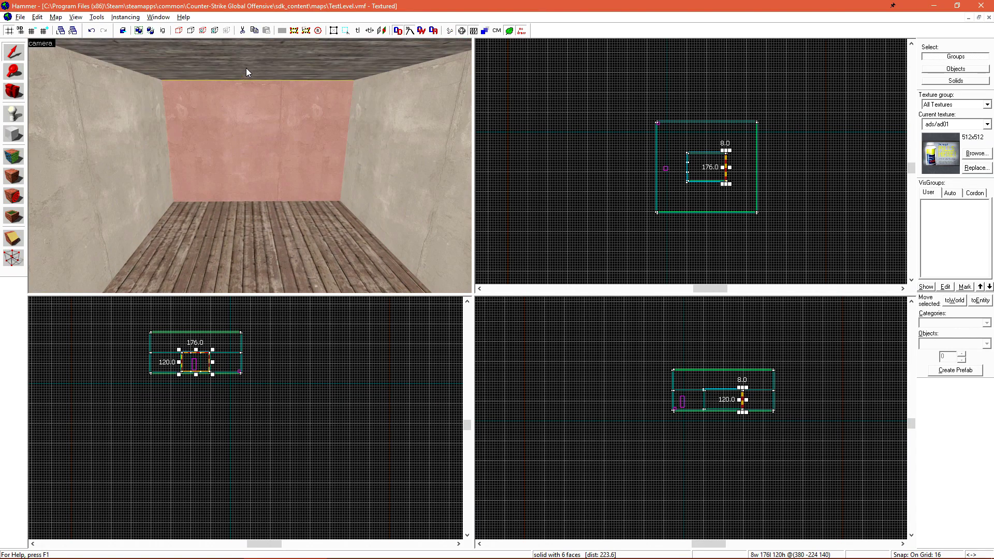
scroll(253, 127, down, 5)
click(204, 190)
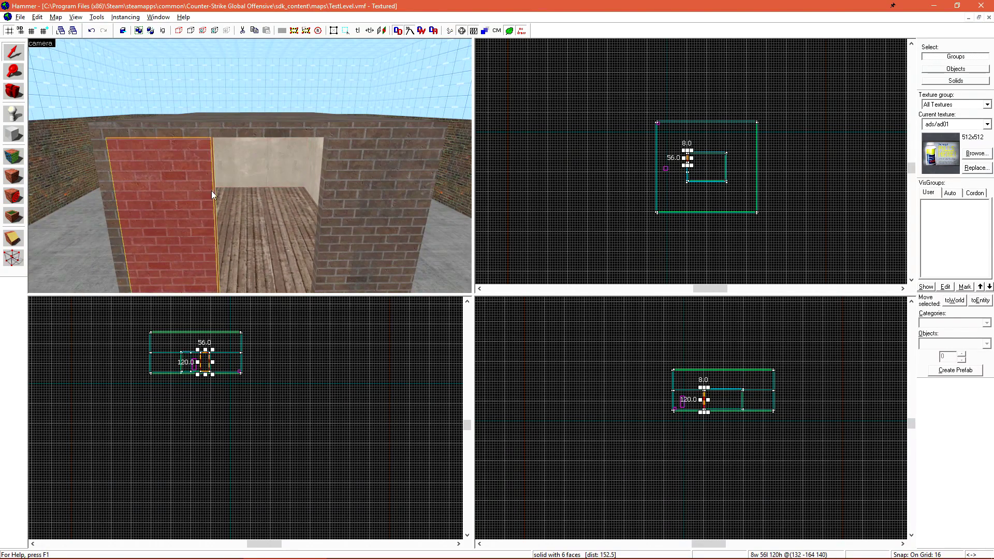
click(353, 179)
click(166, 184)
click(325, 183)
key(Up)
key(Up)
Clip the building's back wall across its middle in the top view, keeping both halves.
click(256, 103)
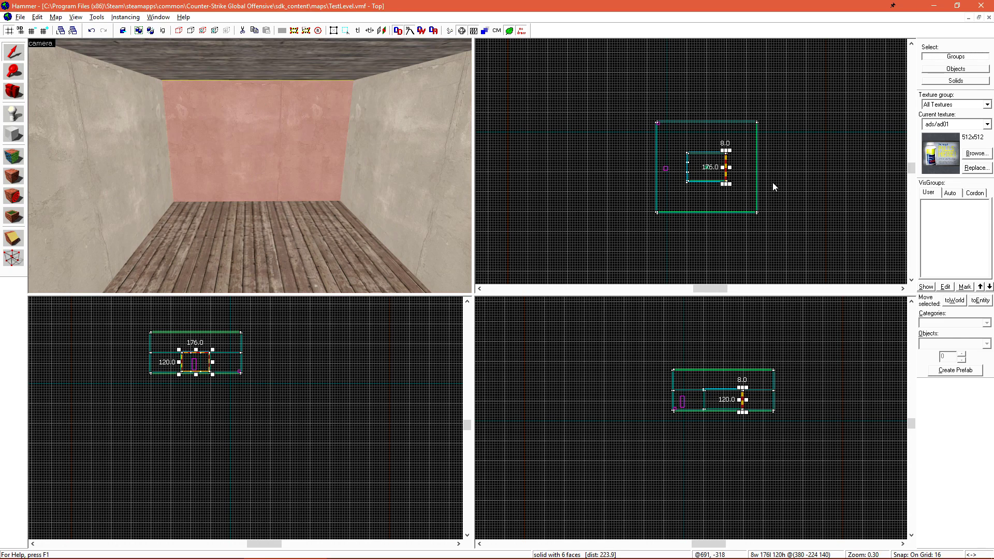
scroll(734, 167, up, 8)
drag(734, 170, 715, 167)
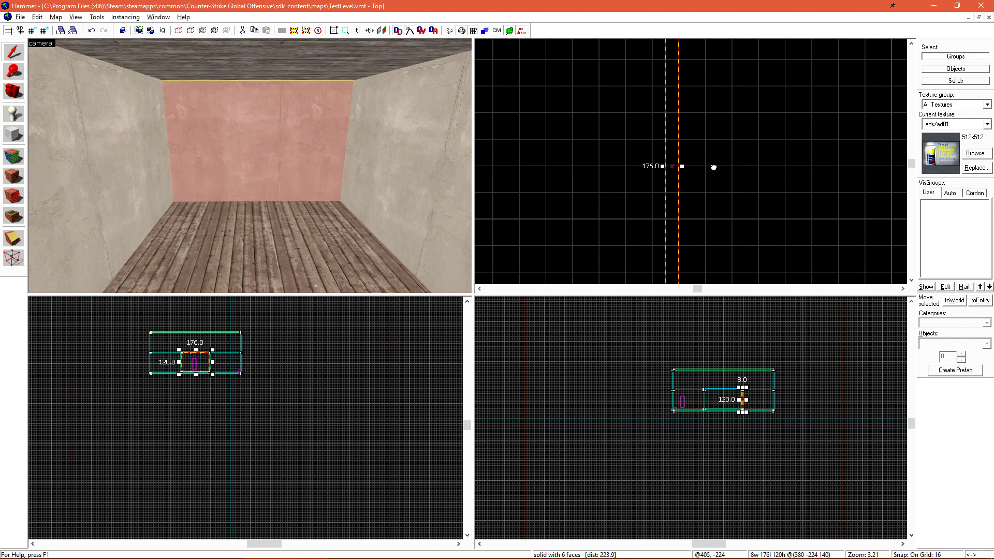
key(shift+x)
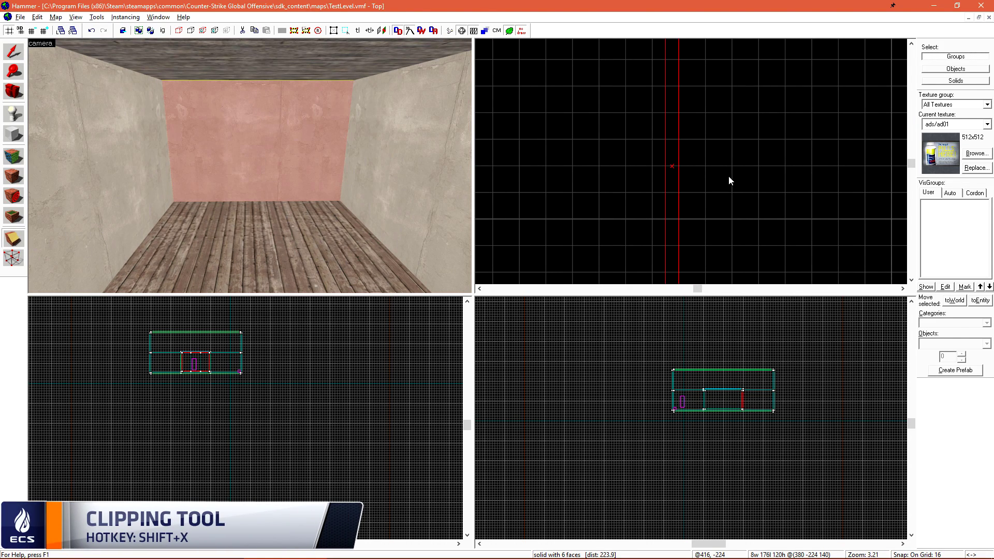
drag(556, 165, 790, 166)
scroll(672, 138, down, 3)
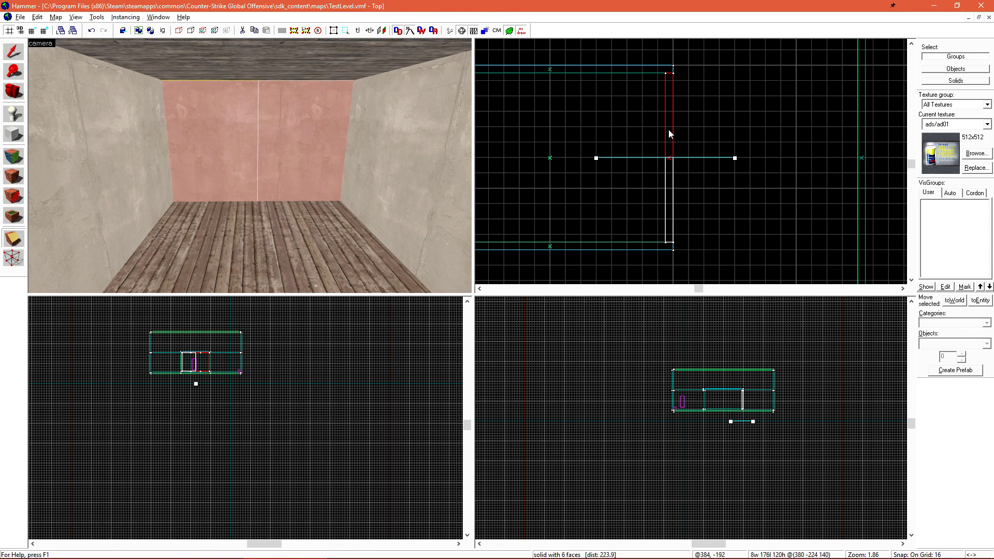
click(19, 242)
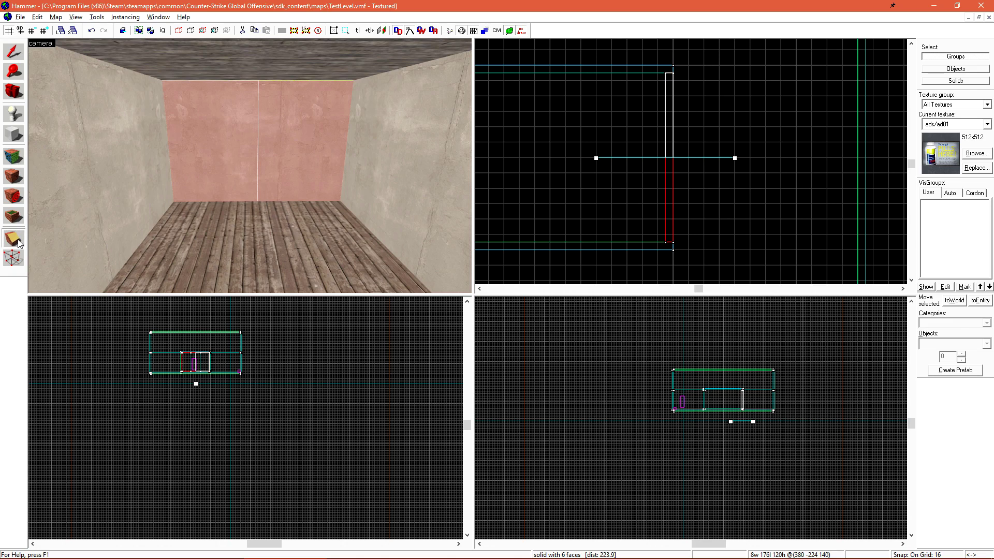
click(19, 242)
click(18, 242)
key(Return)
Shorten both halves of the back wall to 56 units each, leaving a doorway opening between them.
click(14, 52)
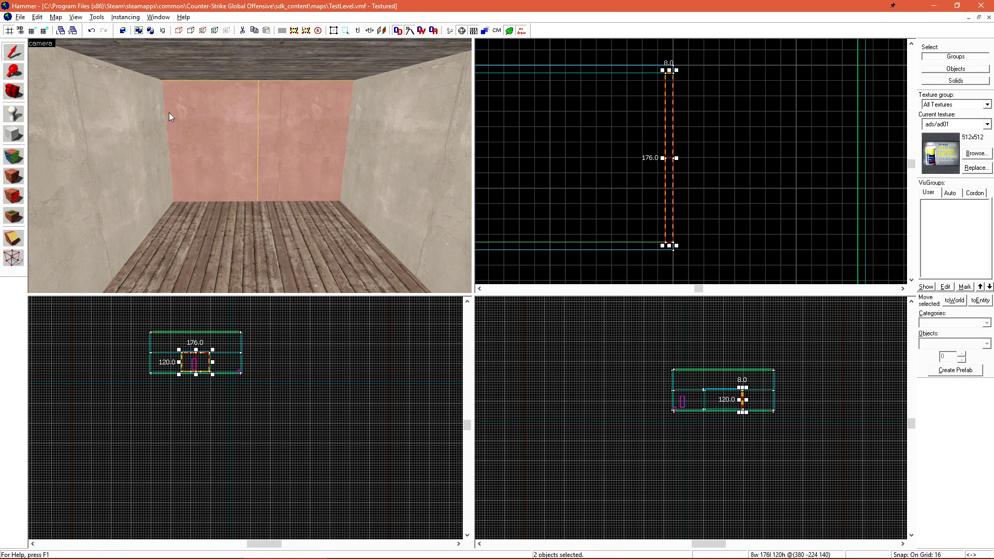
click(250, 125)
click(288, 125)
click(226, 122)
click(279, 125)
click(231, 124)
drag(668, 160, 668, 185)
click(265, 163)
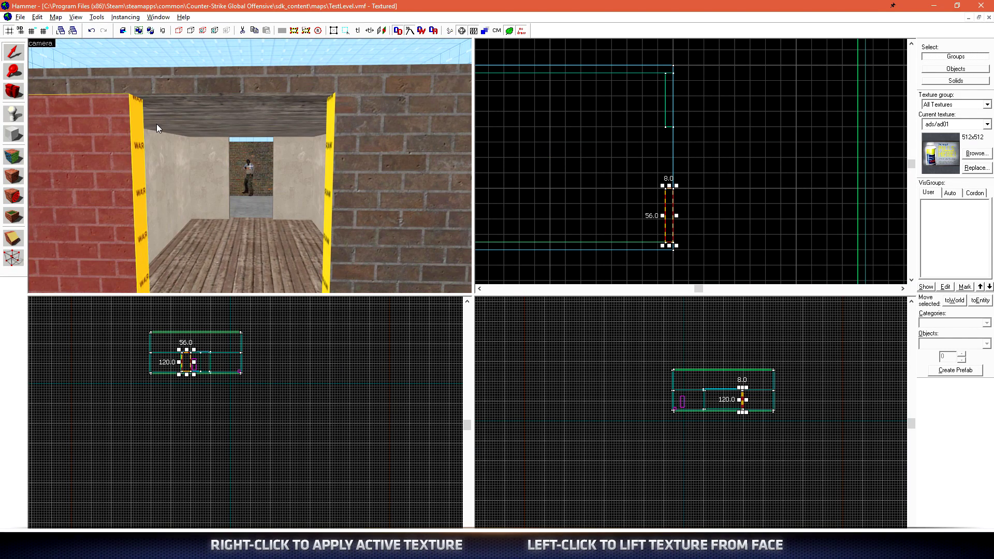
Lift the brick texture from the outer wall and apply it to both inner side faces of the back doorway.
key(shift+a)
click(120, 129)
right_click(139, 139)
click(362, 112)
right_click(328, 138)
key(shift+s)
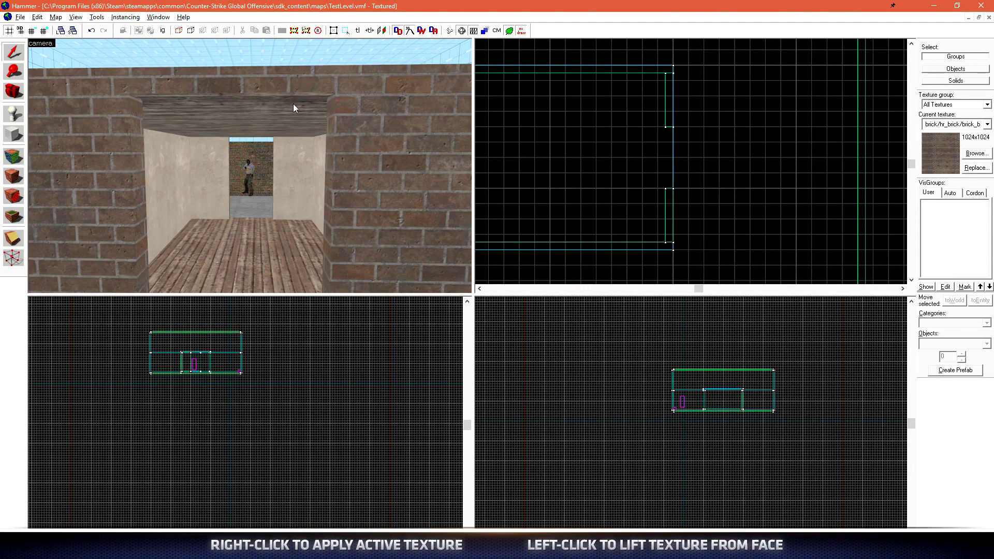
Clip the building's side wall at two places in the top view, keeping all pieces and isolating a 64-unit middle section.
scroll(250, 165, up, 2)
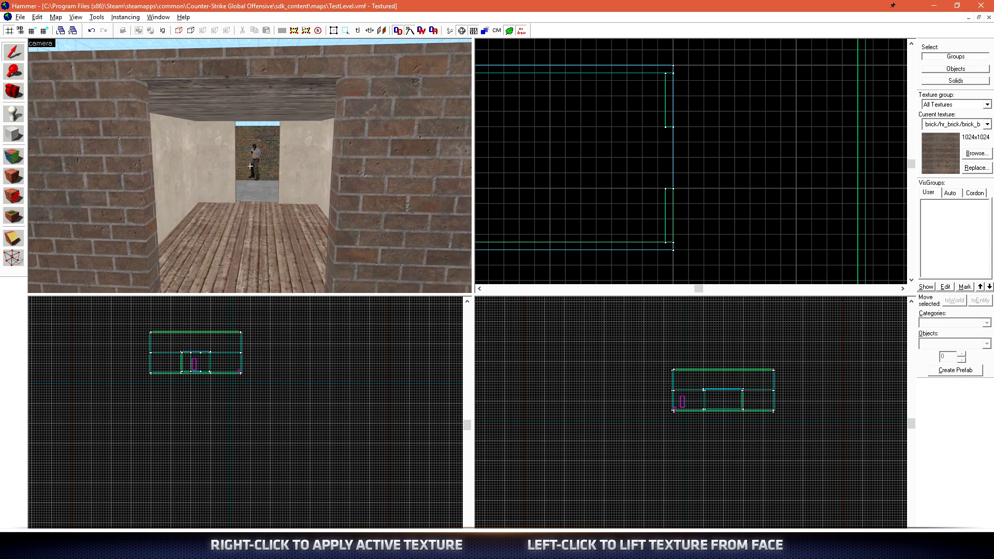
key(w)
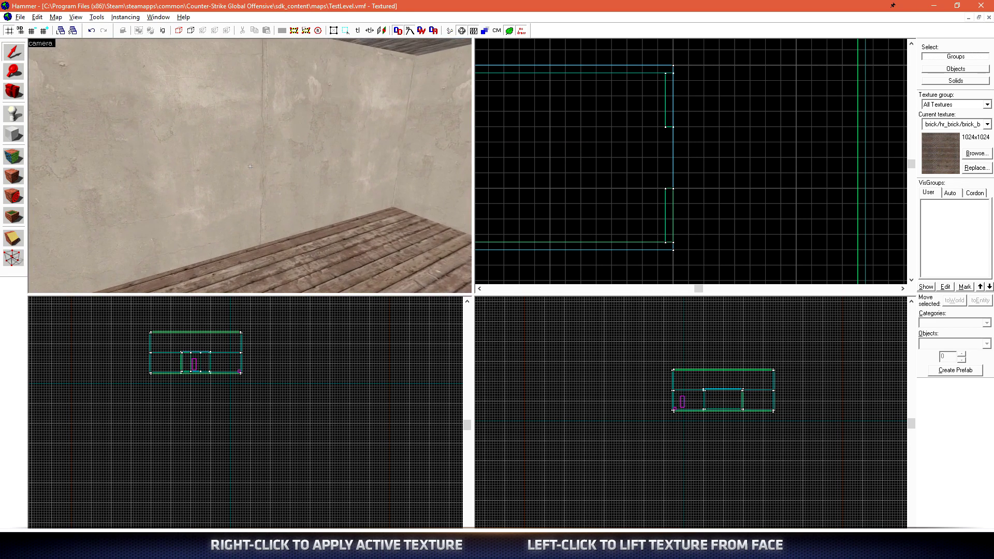
key(z)
middle_drag(556, 241, 626, 182)
click(626, 181)
scroll(626, 185, up, 3)
key(shift+x)
drag(563, 92, 573, 142)
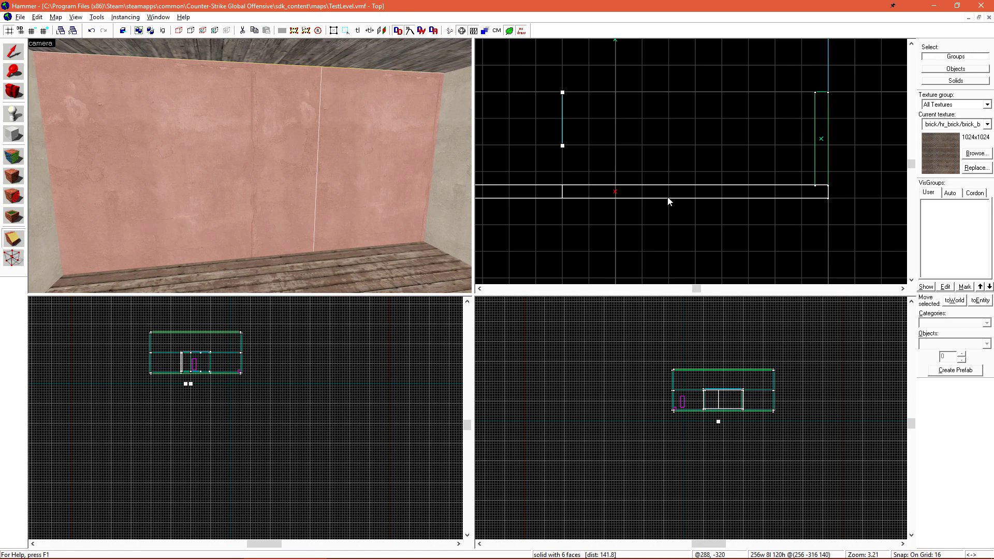
key(Return)
drag(668, 116, 682, 203)
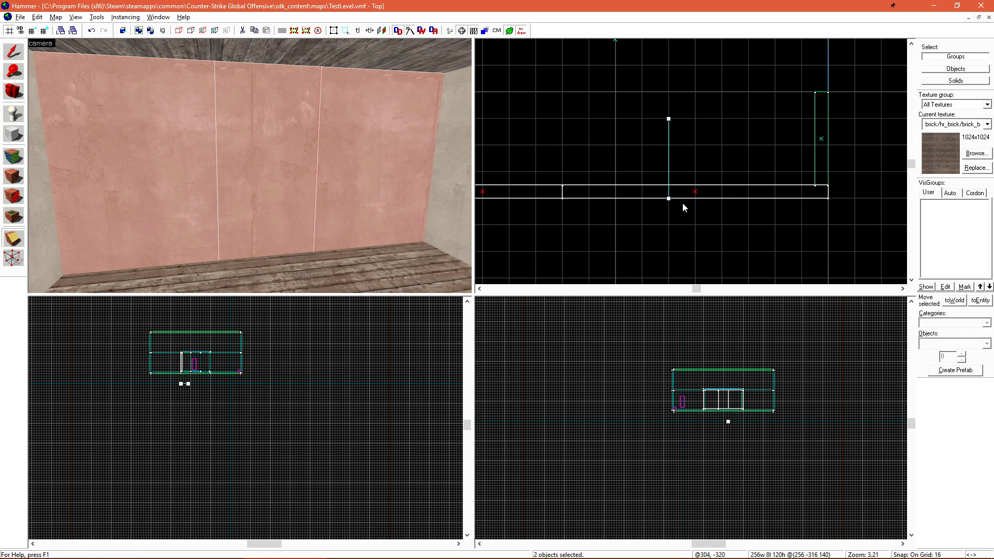
key(Return)
key(shift+s)
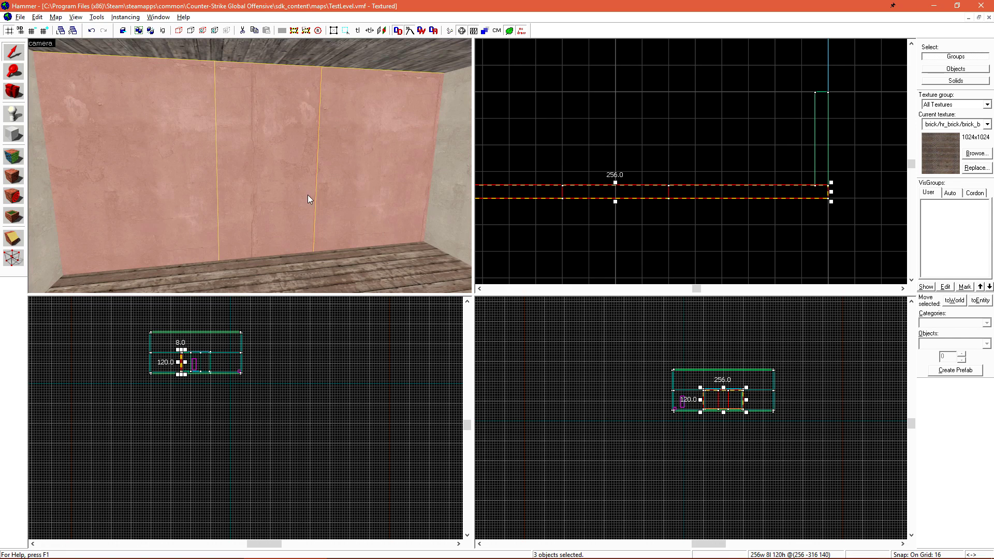
Try deleting the side wall's middle section to open a doorway, and undo the deletion.
click(216, 157)
key(Delete)
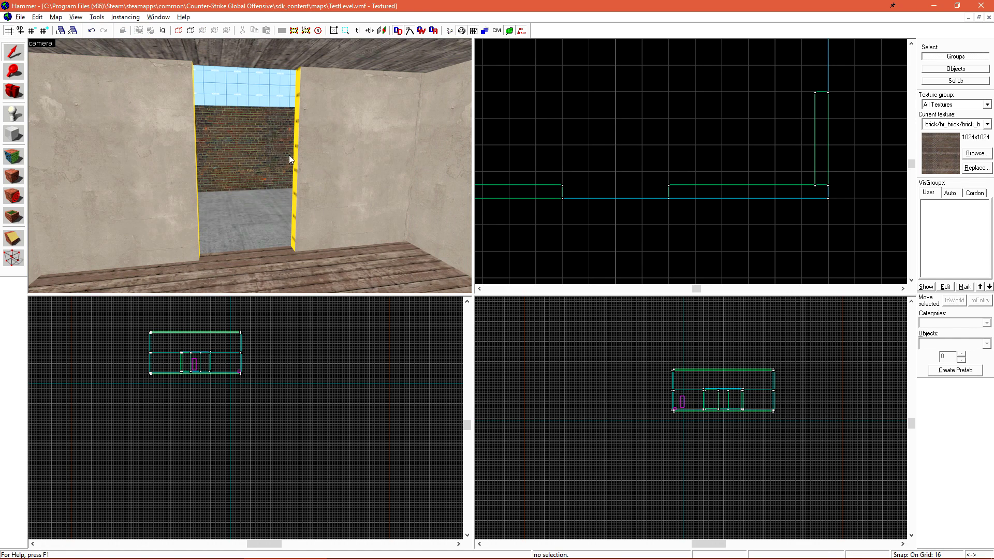
key(ctrl+z)
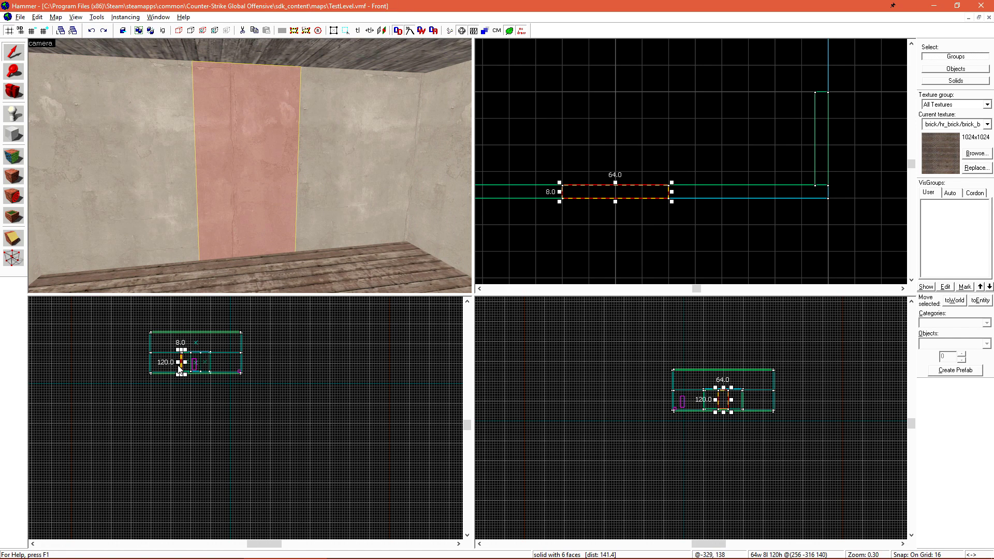
Clip the side wall's middle section horizontally in the front view, keeping both halves with the upper one 72 units tall.
scroll(204, 371, up, 6)
key(shift+x)
drag(166, 379, 182, 382)
key(Return)
key(shift+s)
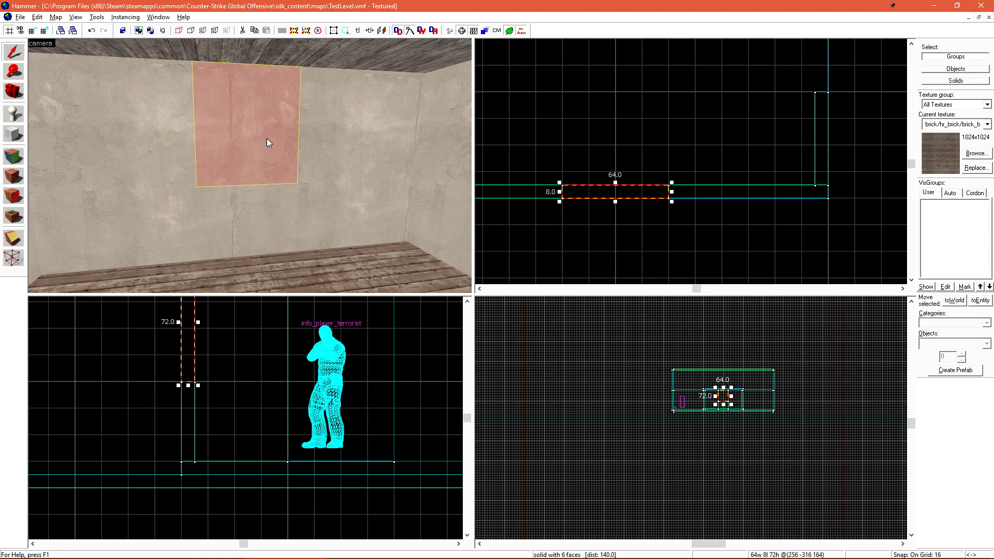
Shorten the middle section's upper piece to 40 units and its lower piece to 32 units, leaving a window opening between them.
click(254, 173)
drag(188, 384, 191, 329)
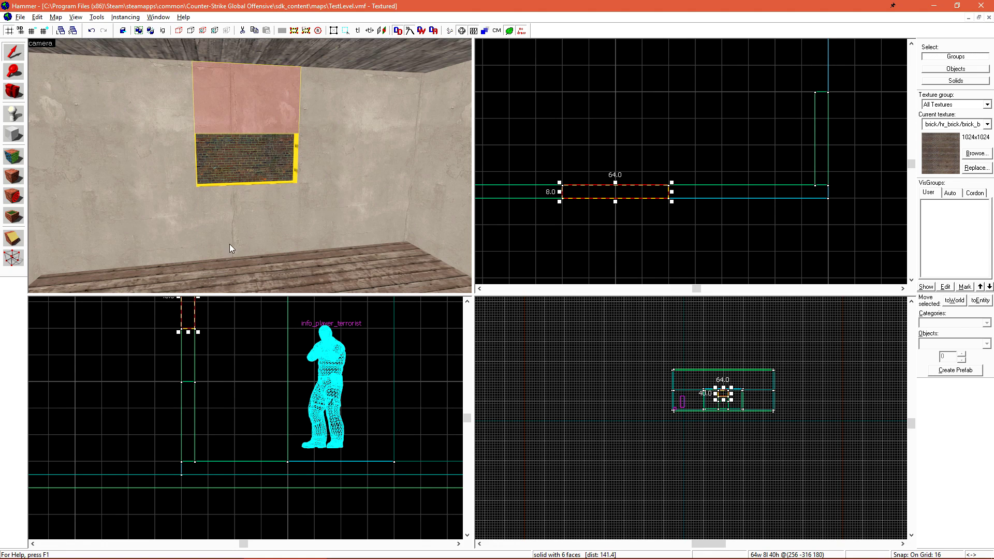
click(228, 238)
drag(188, 380, 189, 408)
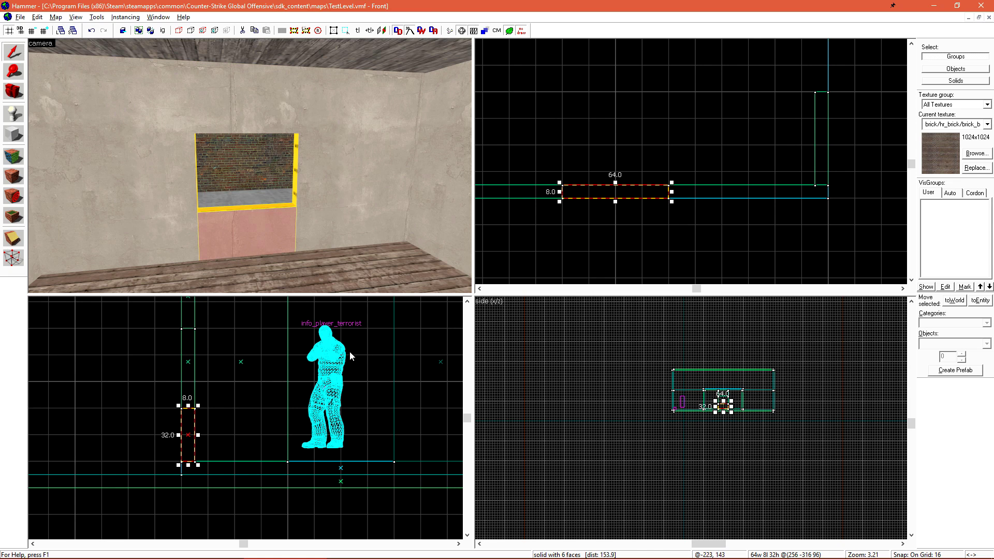
Lift the building's outer brick texture and apply it to the inner faces of the window opening.
click(520, 243)
scroll(301, 220, up, 1)
key(z)
key(shift+a)
key(z)
click(217, 69)
right_click(216, 108)
drag(161, 137, 189, 206)
key(shift+s)
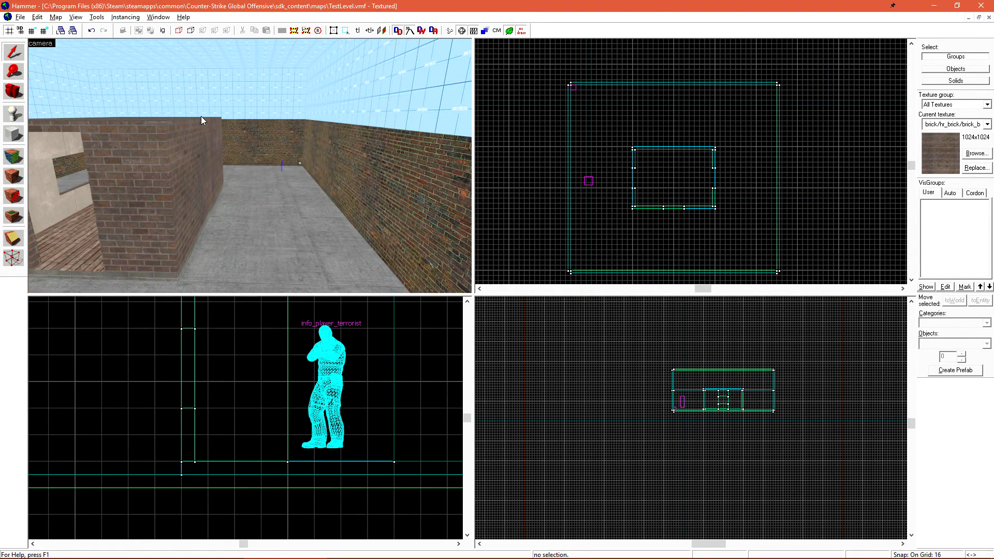
Select the skybox, perimeter wall and ground brushes one at a time to examine what encloses the level.
click(356, 104)
click(366, 166)
click(285, 259)
click(267, 147)
click(376, 168)
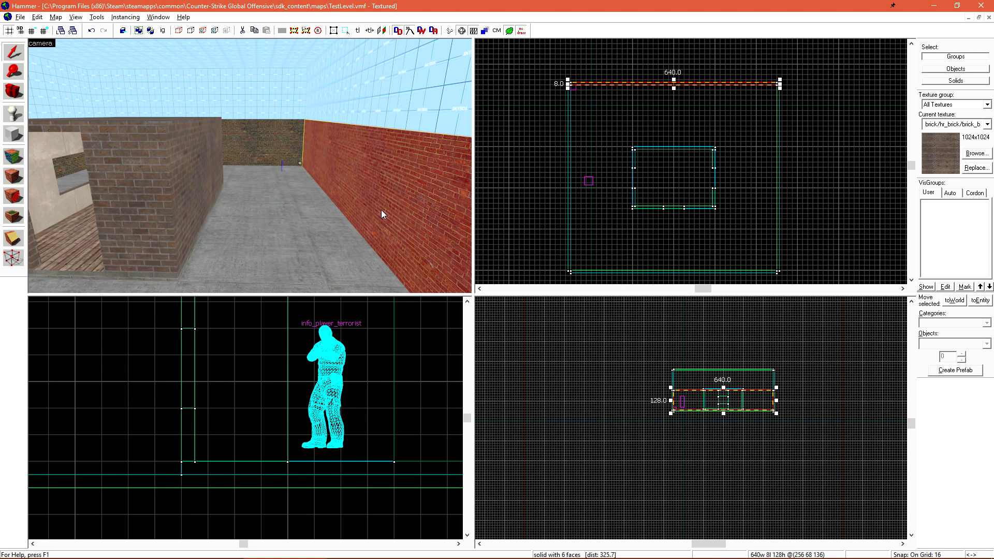
Select together the skybox, perimeter wall and ground brushes that enclose the level, leaving the building unselected.
click(287, 102)
ctrl+click(297, 63)
ctrl+click(337, 93)
ctrl+click(339, 165)
ctrl+click(310, 200)
ctrl+click(259, 130)
key(z)
key(z)
ctrl+click(259, 182)
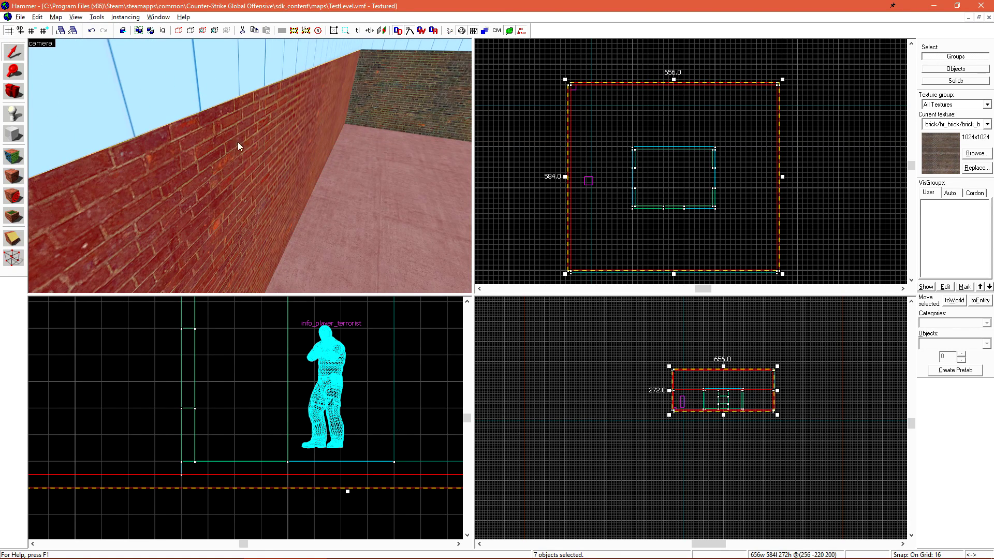
ctrl+click(227, 84)
key(z)
key(z)
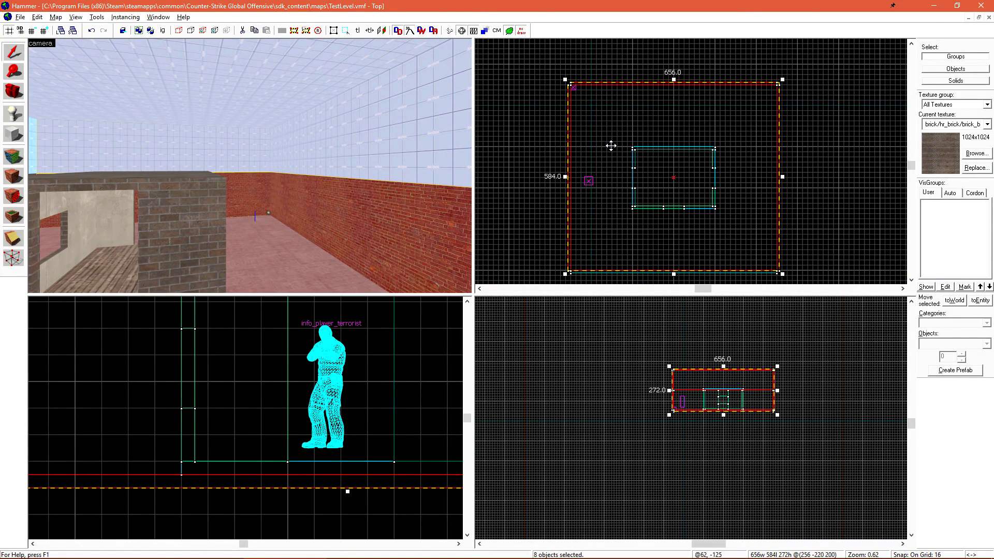
scroll(611, 145, down, 2)
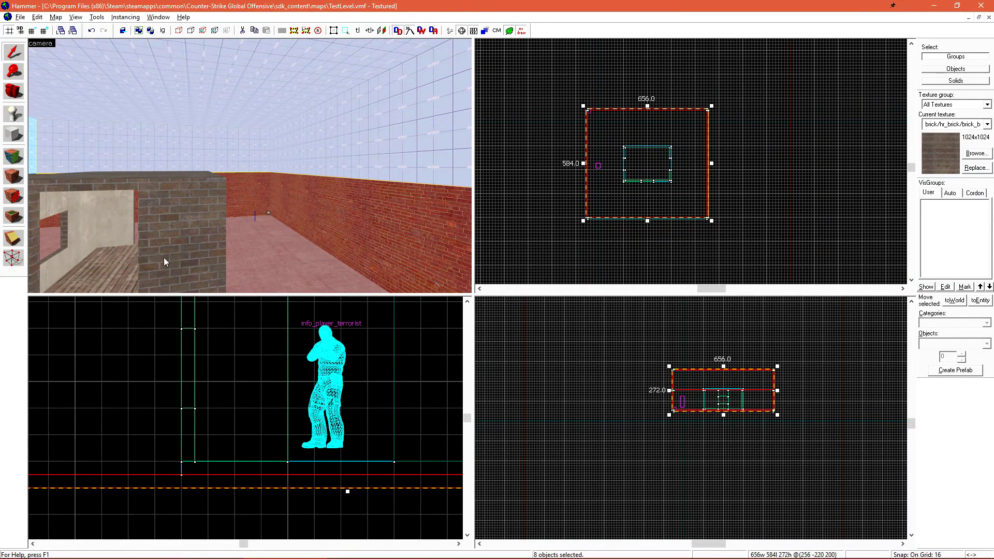
With the Vertex tool, select all vertices along the enclosing room's upper edge in the top view.
click(15, 258)
key(z)
key(a)
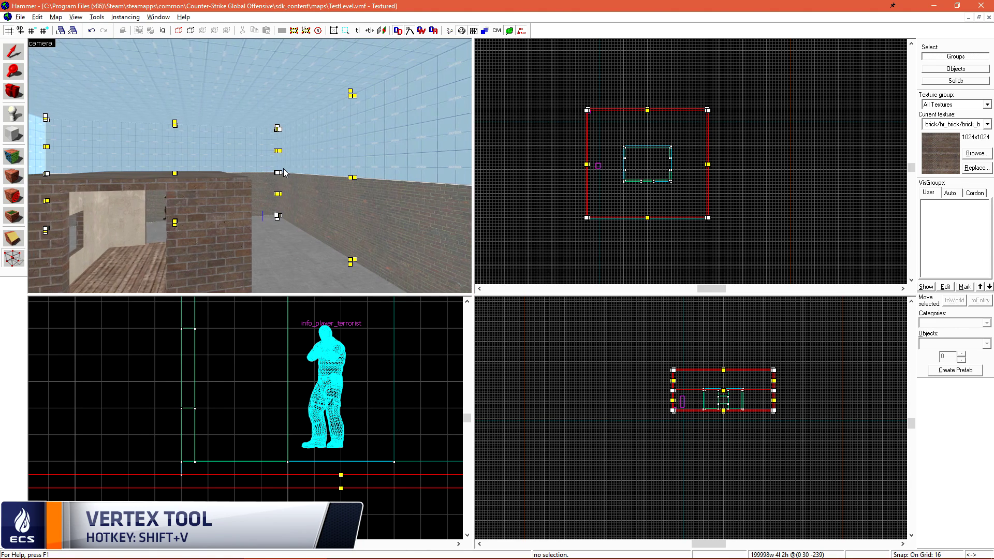
key(z)
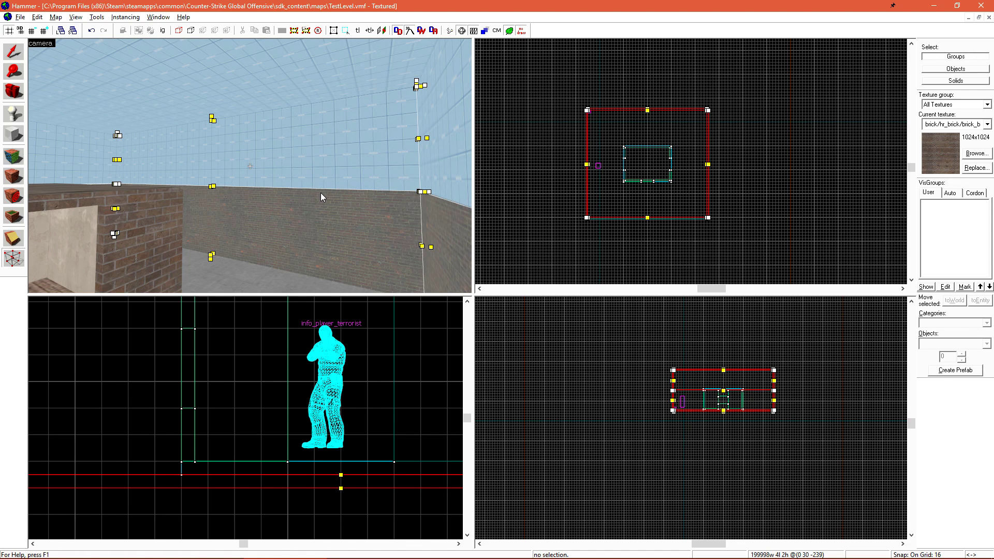
scroll(644, 125, up, 4)
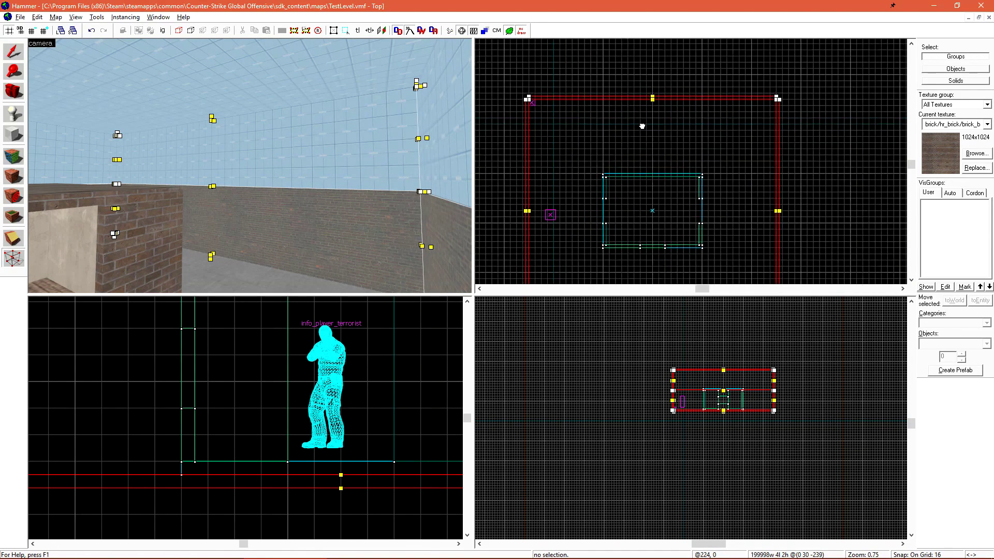
drag(521, 95, 821, 137)
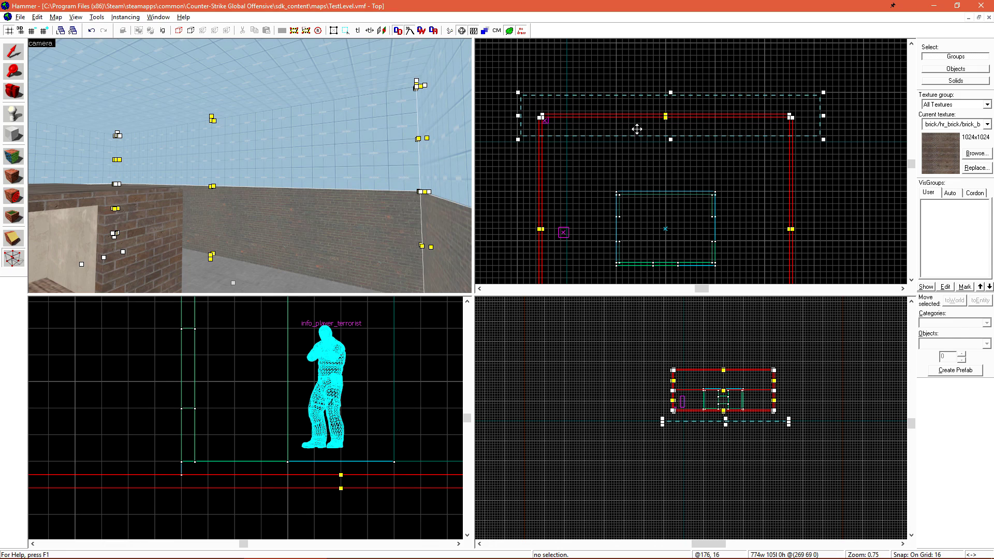
key(Return)
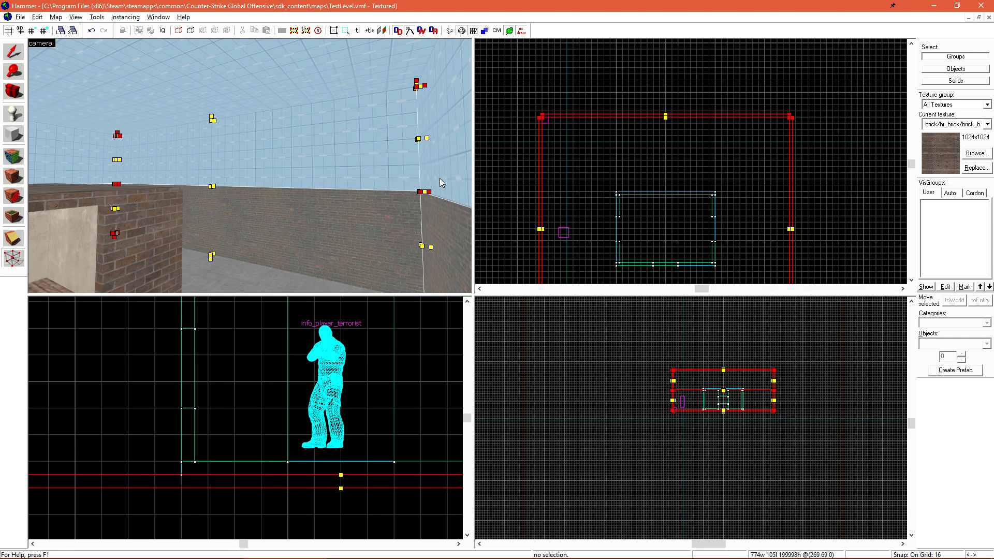
Move the selected vertices outward away from the building to lengthen the enclosing room, and finish vertex editing.
key(w)
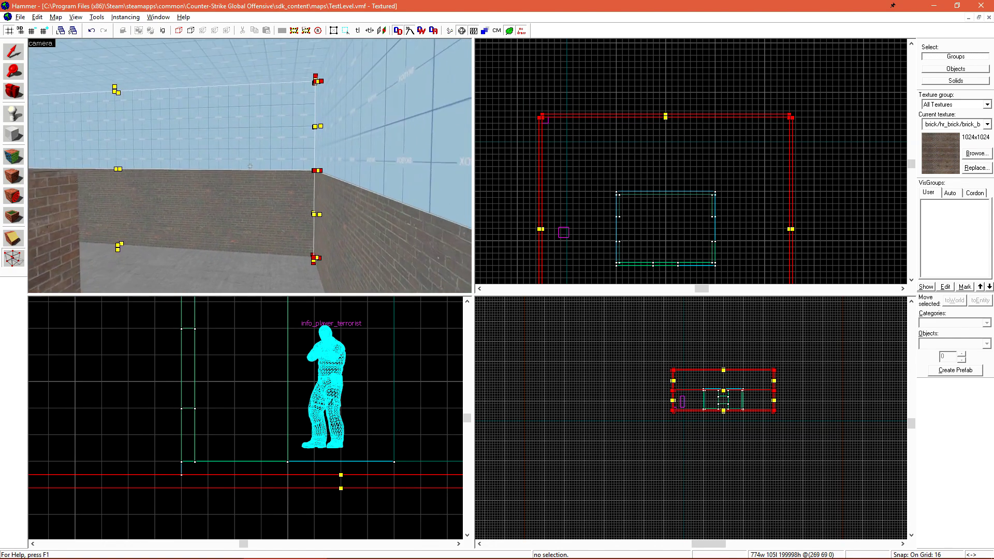
key(s)
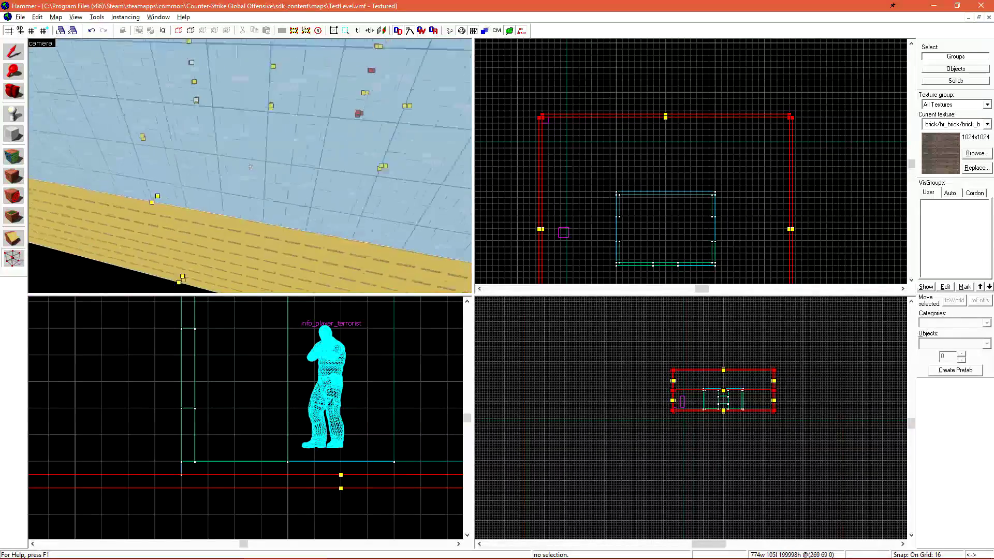
key(a)
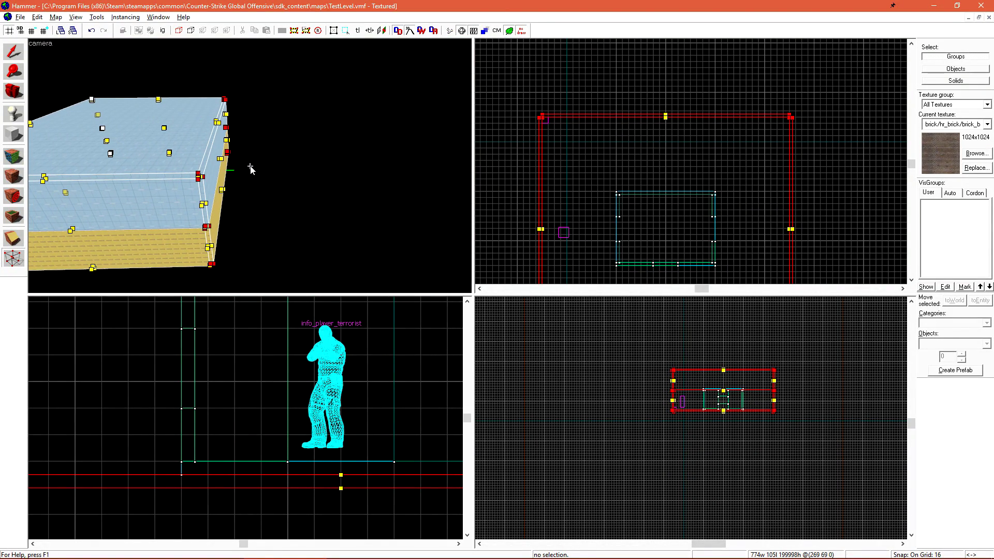
key(a)
key(a)
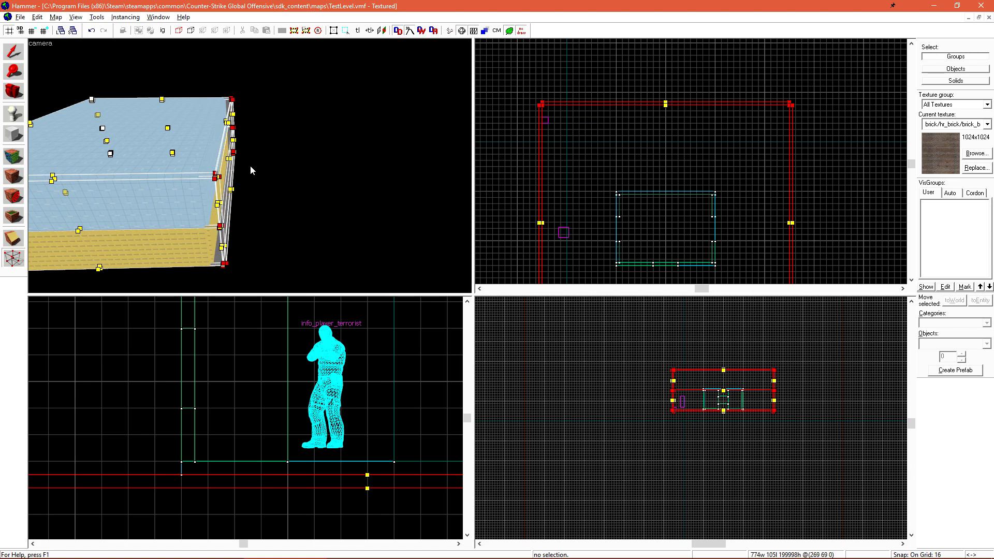
key(a)
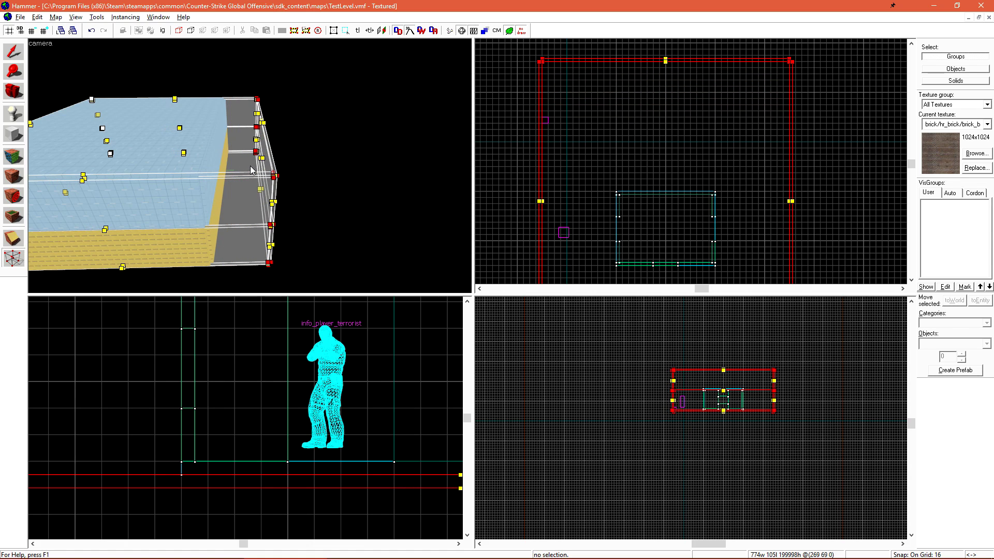
key(a)
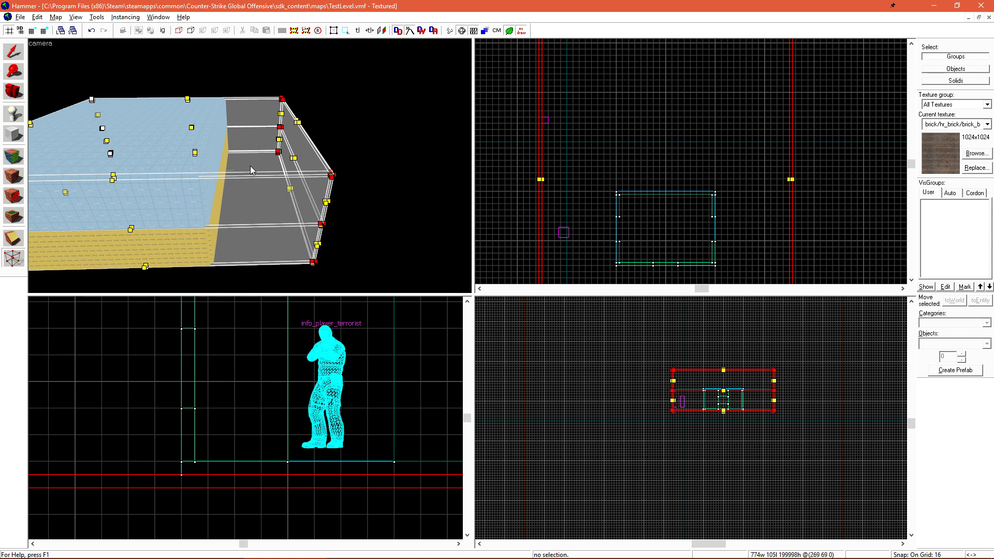
key(a)
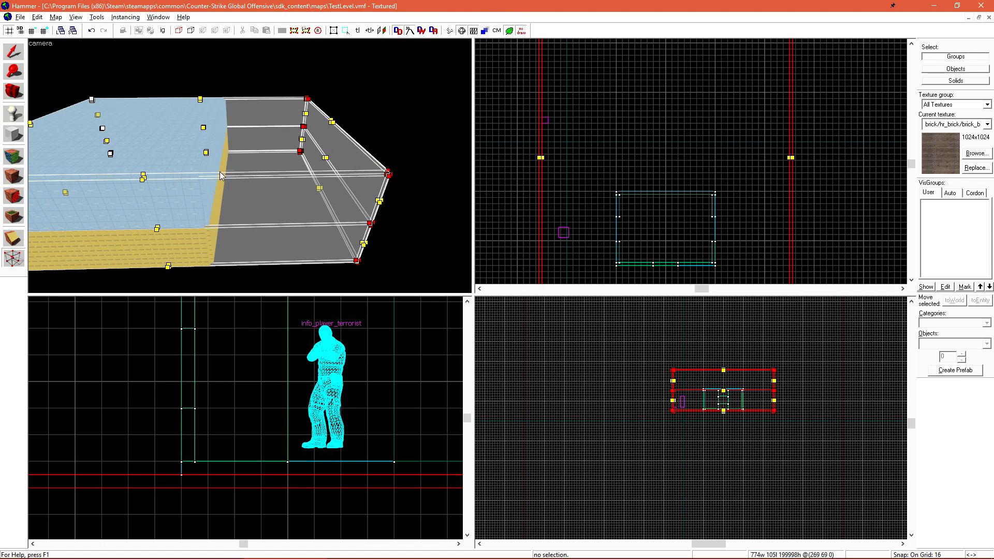
click(15, 52)
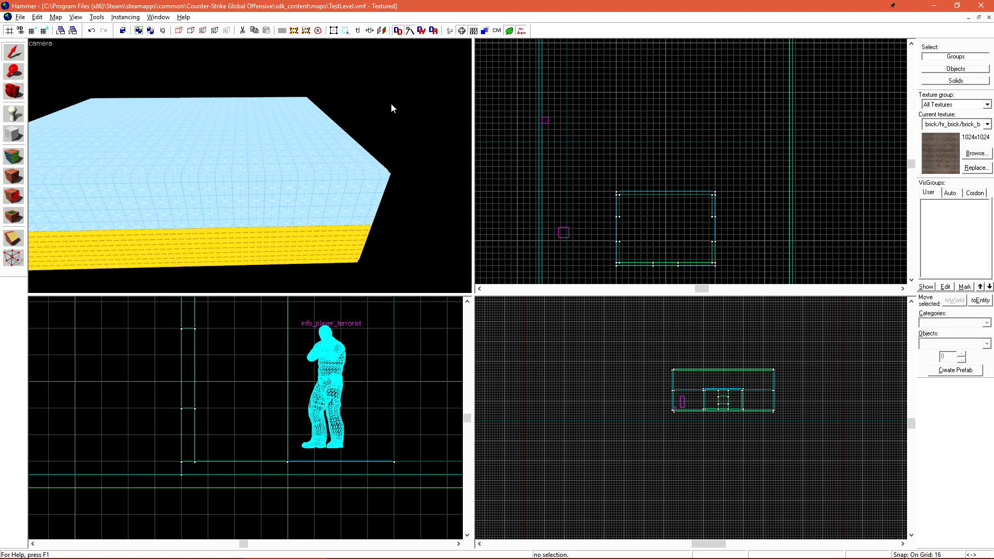
Lift the tools/toolsnodraw texture from the outside of the enclosing room to make it the current texture.
click(390, 103)
key(z)
key(w)
key(a)
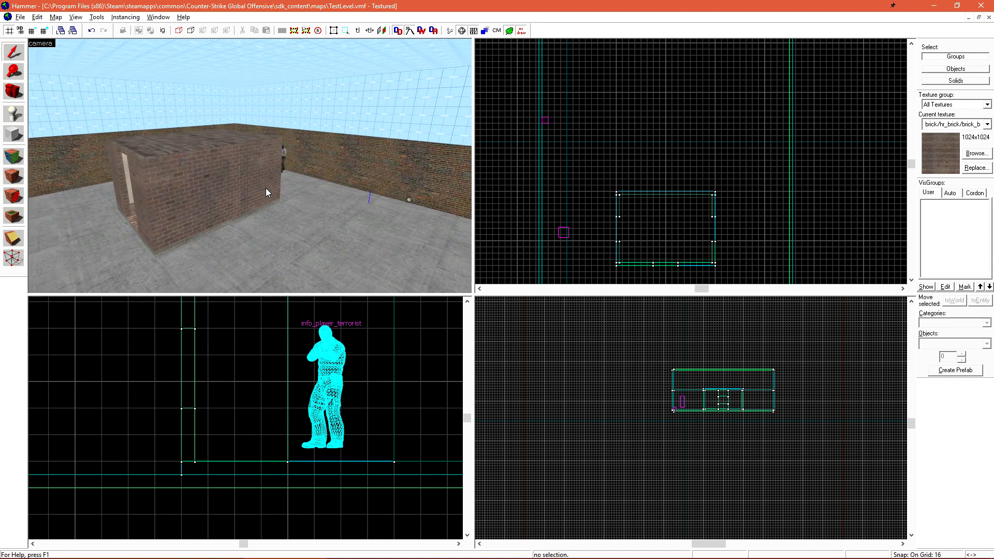
key(z)
key(z)
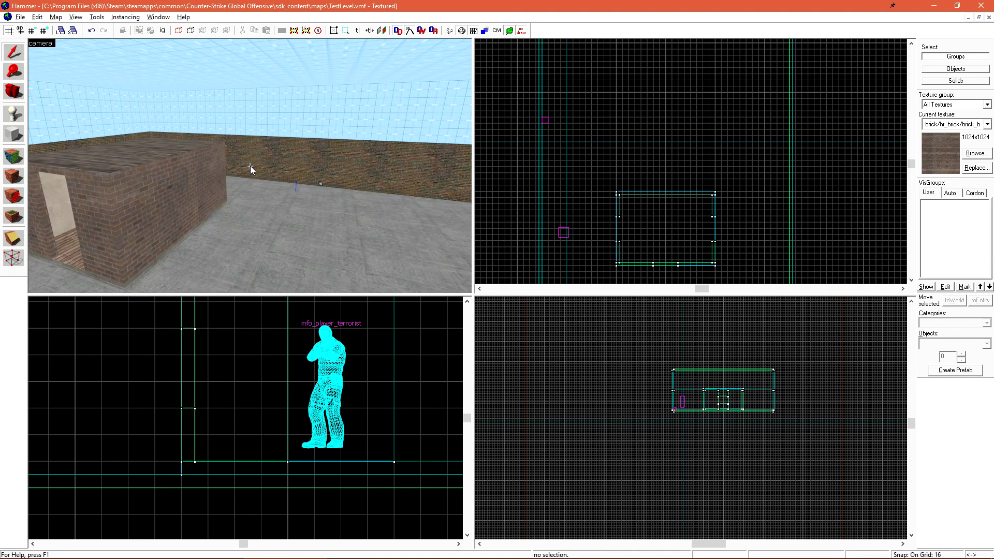
key(s)
key(z)
click(13, 157)
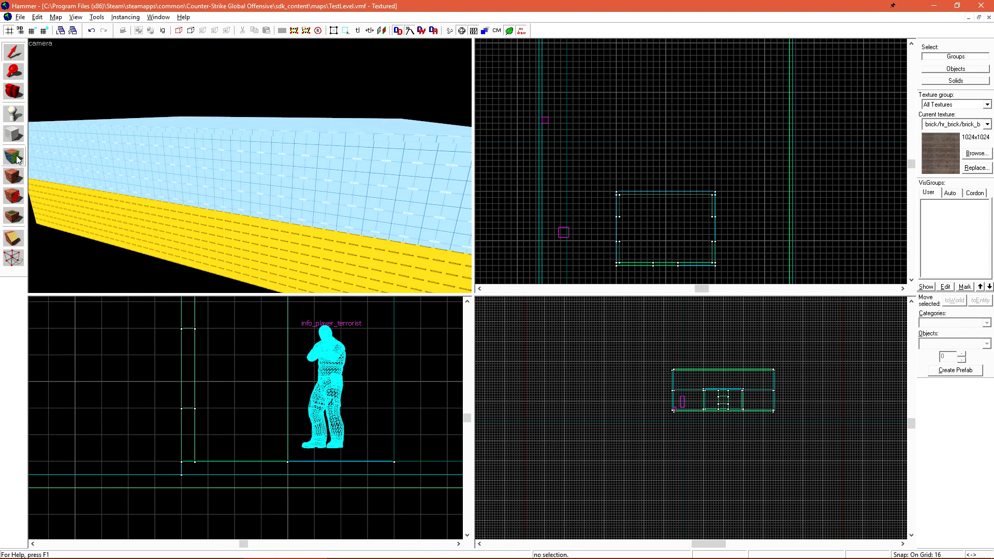
click(232, 226)
click(576, 191)
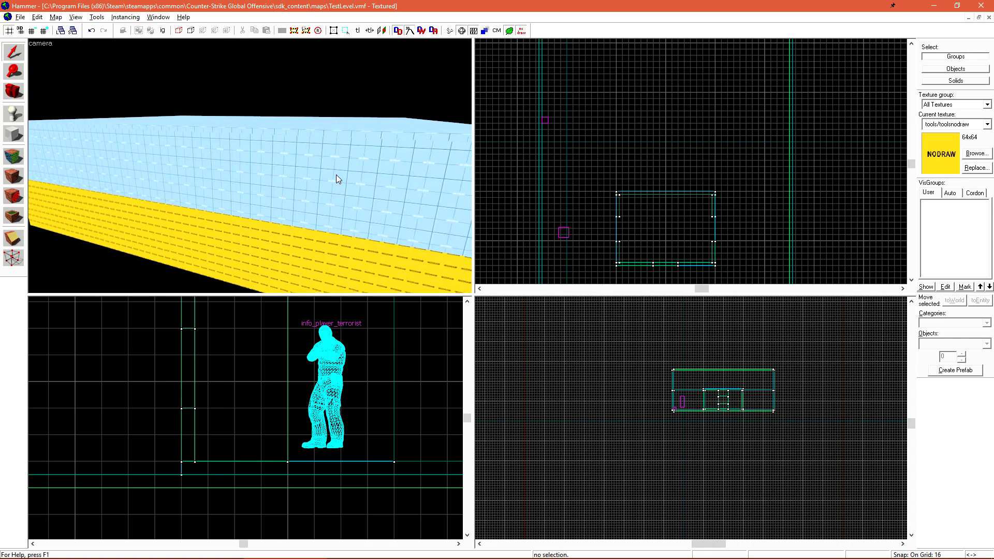
Draw the footprint of a new block against the building's windowless long wall, covering half its width in the top view.
scroll(336, 174, up, 5)
key(shift+b)
scroll(626, 168, up, 6)
drag(597, 238, 708, 87)
scroll(671, 225, down, 4)
scroll(314, 366, down, 5)
scroll(314, 366, down, 4)
Fit the block's height from the ground to the building's roof, reducing the grid to 8, and create the nodraw brush.
middle_drag(391, 305, 339, 335)
scroll(337, 333, up, 4)
drag(344, 341, 344, 427)
scroll(344, 523, up, 7)
key(bracketleft)
mouse_move(343, 533)
mouse_down()
mouse_move(344, 500)
mouse_move(344, 515)
mouse_up()
key(Return)
scroll(315, 442, down, 5)
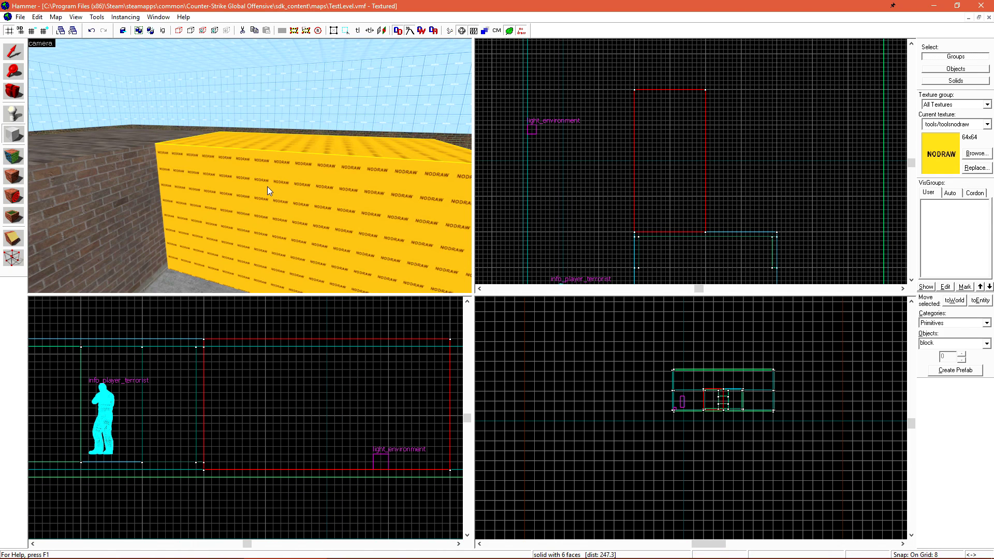
Clip the nodraw block diagonally from its roof-level edge at the building to the ground at its far end, keeping the lower wedge as a ramp.
key(z)
key(s)
key(w)
key(z)
click(14, 237)
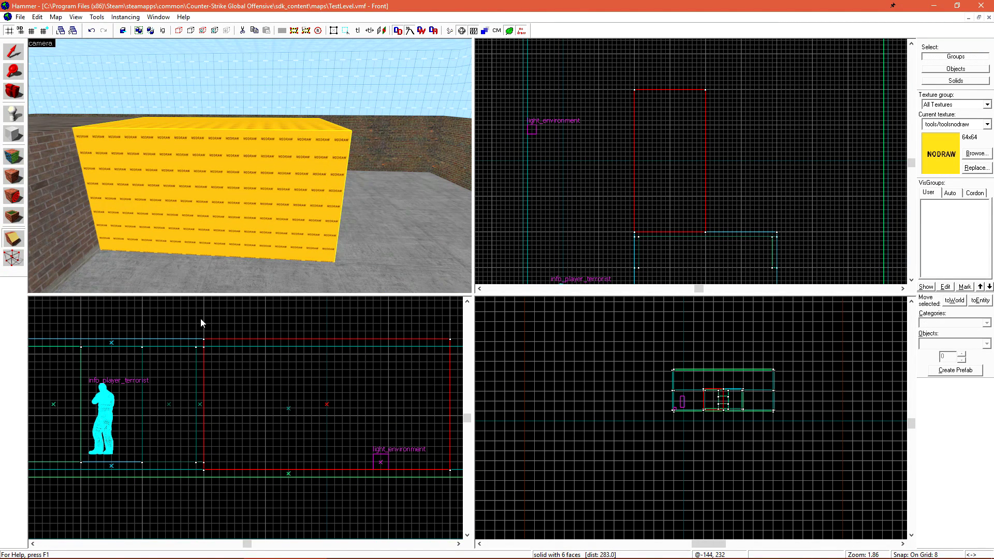
drag(204, 339, 457, 477)
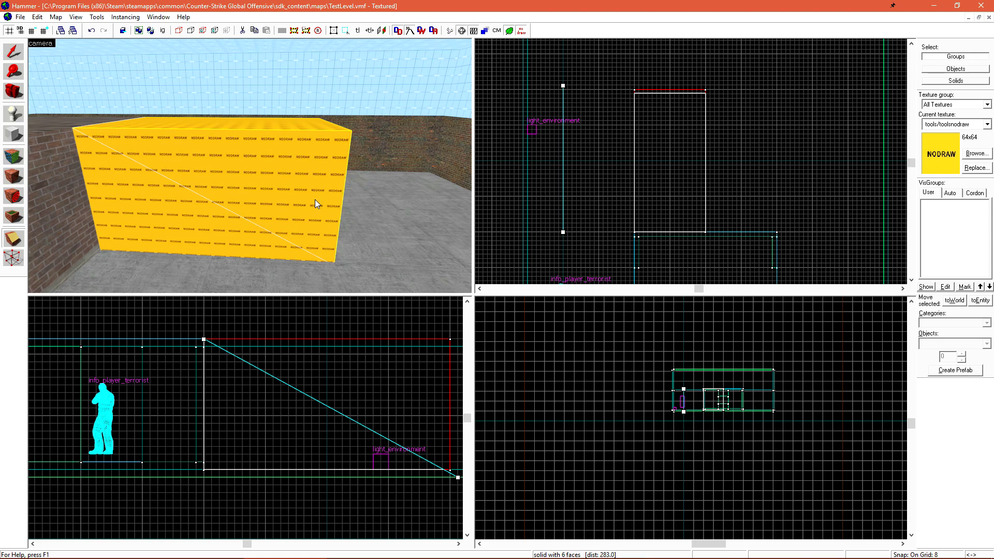
key(shift+x)
key(shift+x)
key(shift+x)
key(Return)
Filter the face-editing textures by "dev" and choose dev/dev_blendmeasure2 as the current texture.
key(z)
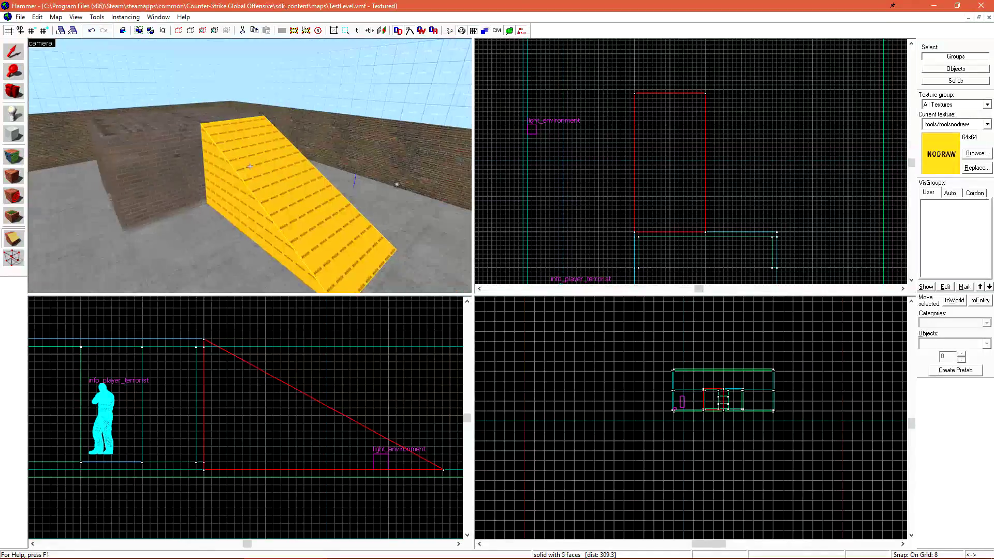
key(z)
key(shift+a)
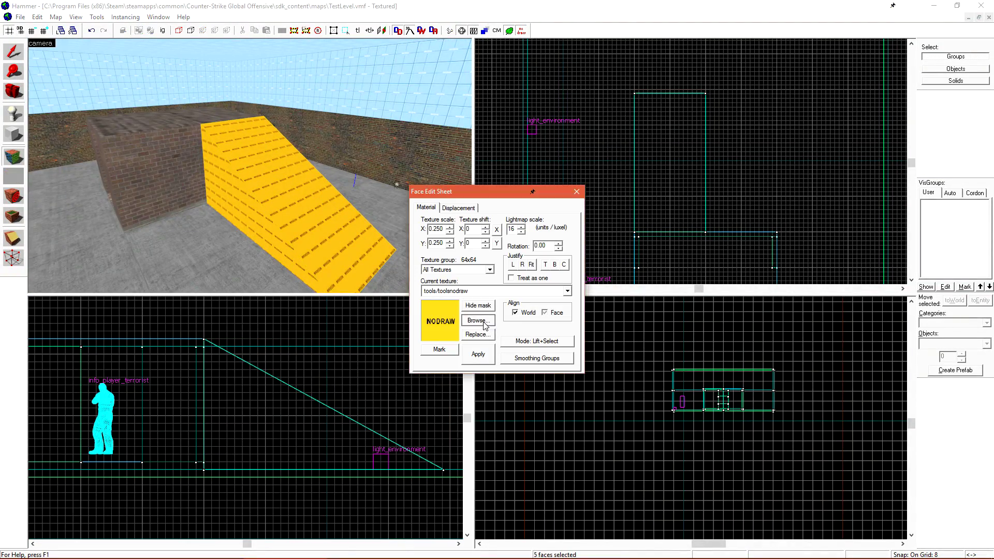
click(477, 320)
text(dev)
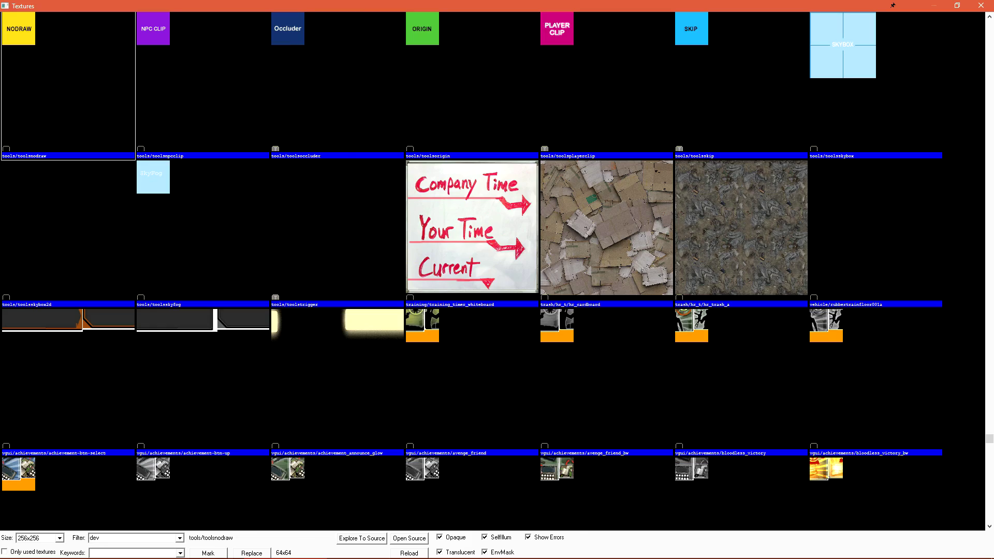
scroll(487, 222, down, 10)
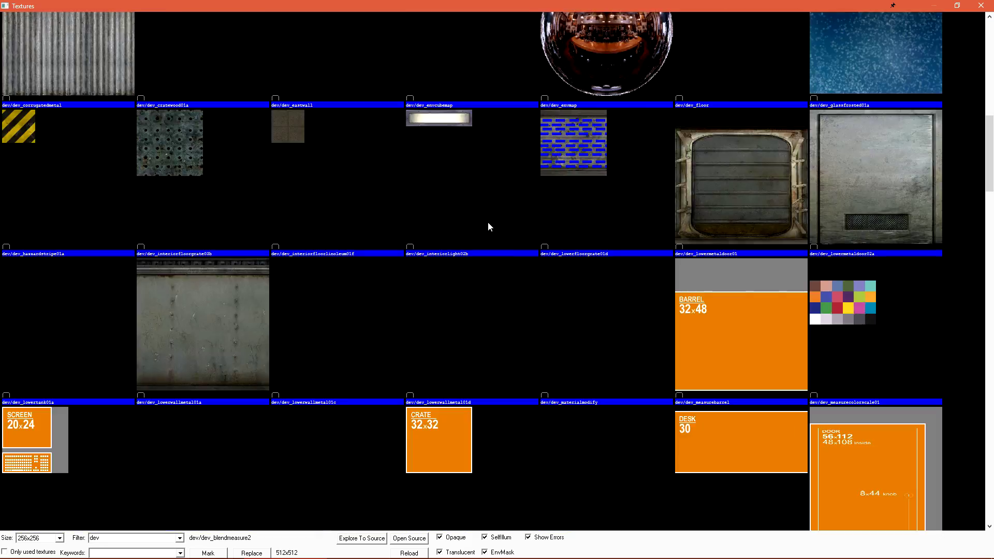
scroll(488, 223, up, 9)
double_click(459, 130)
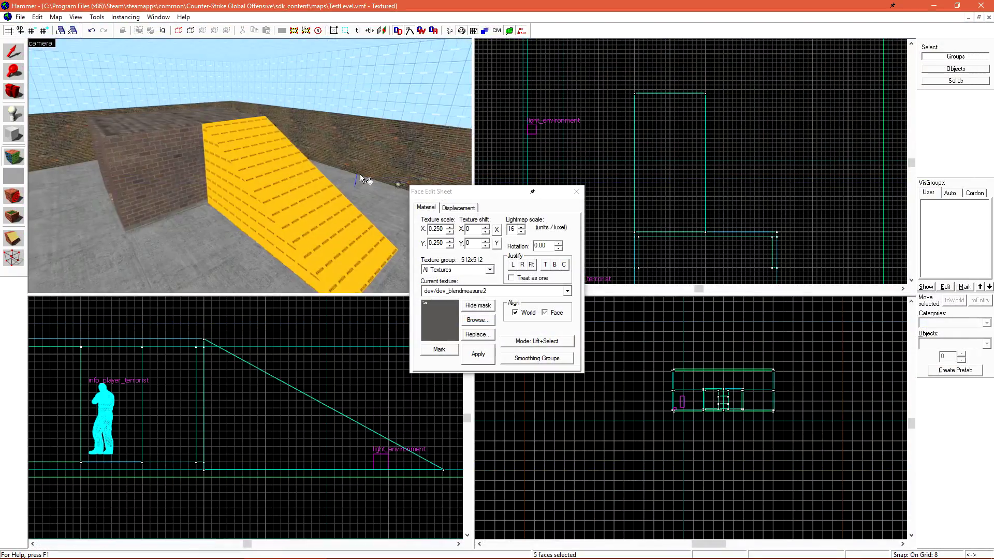
Apply the dev/dev_blendmeasure2 texture to the ramp's triangular side.
key(z)
key(d)
key(z)
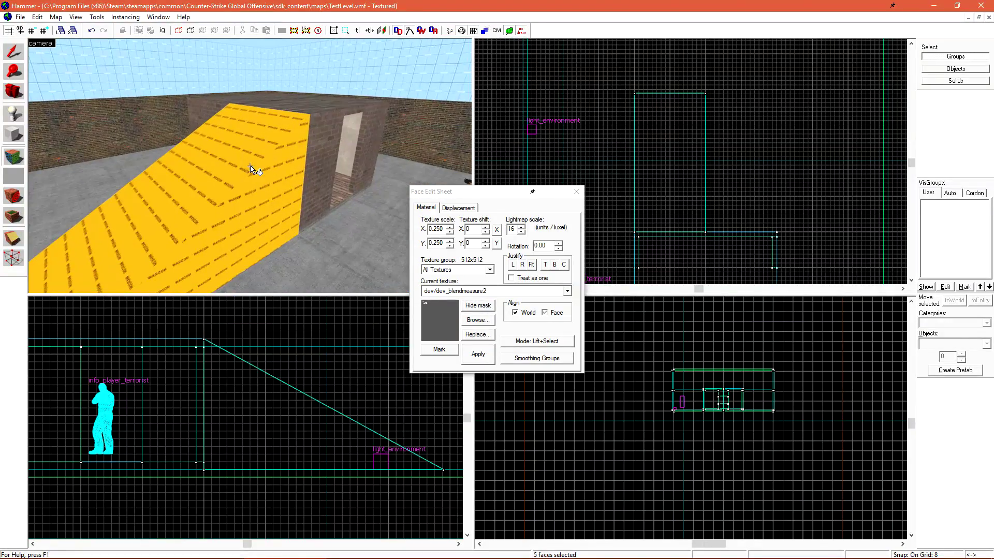
right_click(275, 198)
Choose the dev/reflectivity_10 texture, apply it to the ramp's sloped face, and finish face editing.
click(477, 326)
double_click(592, 151)
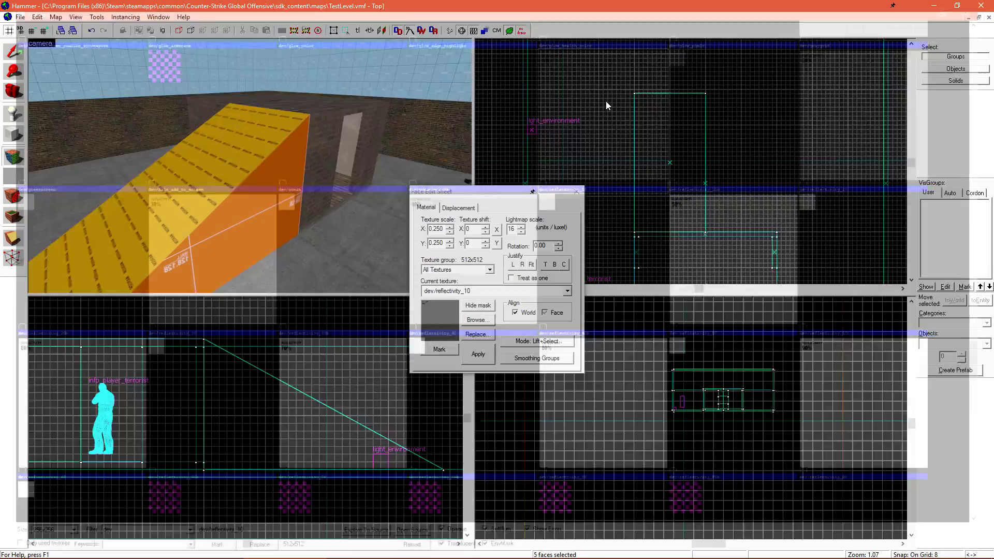
right_click(210, 154)
key(shift+s)
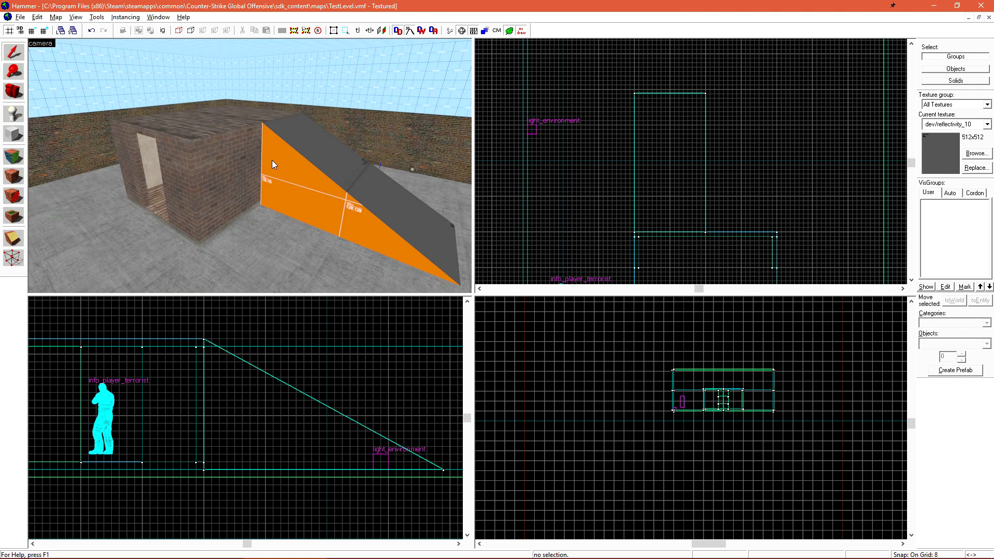
Switch back to the tools/toolsnodraw texture and create a 640 by 176 block across the enclosing room's open end.
key(Right)
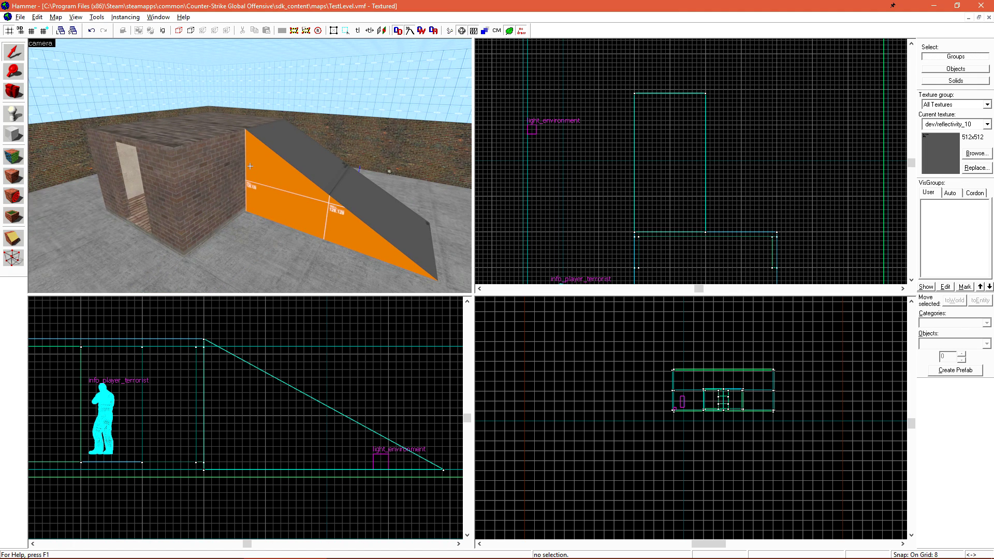
key(Right)
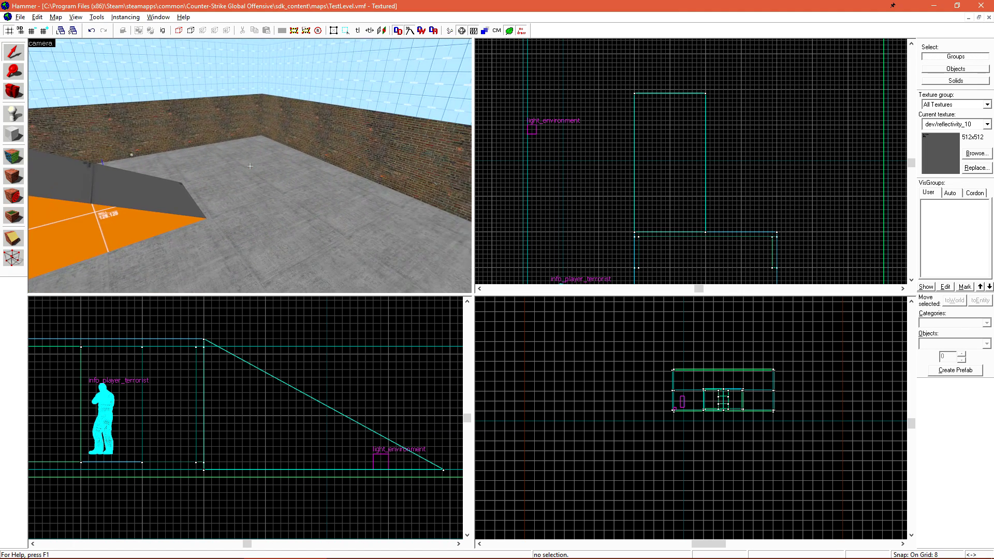
click(945, 125)
click(943, 221)
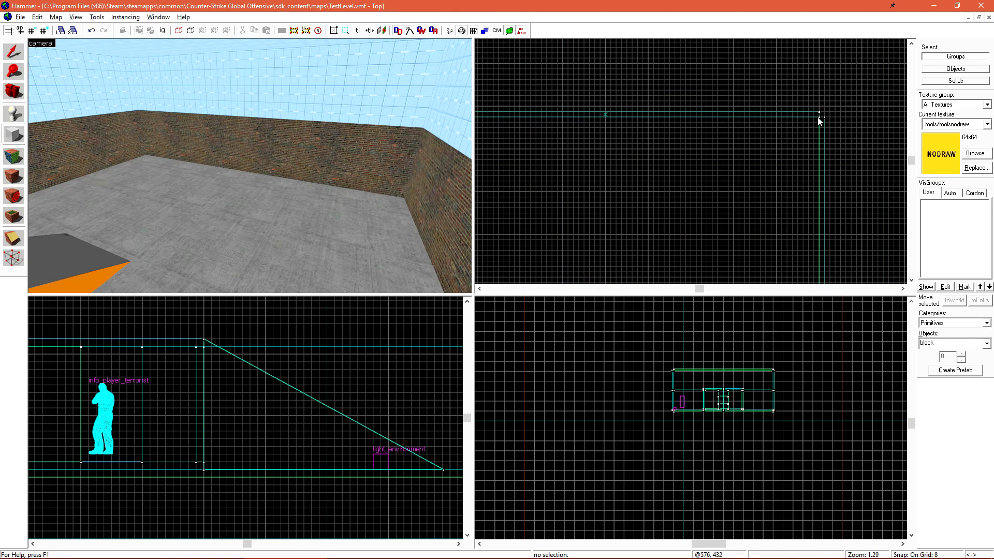
scroll(798, 133, down, 3)
drag(818, 122, 551, 238)
scroll(564, 151, up, 4)
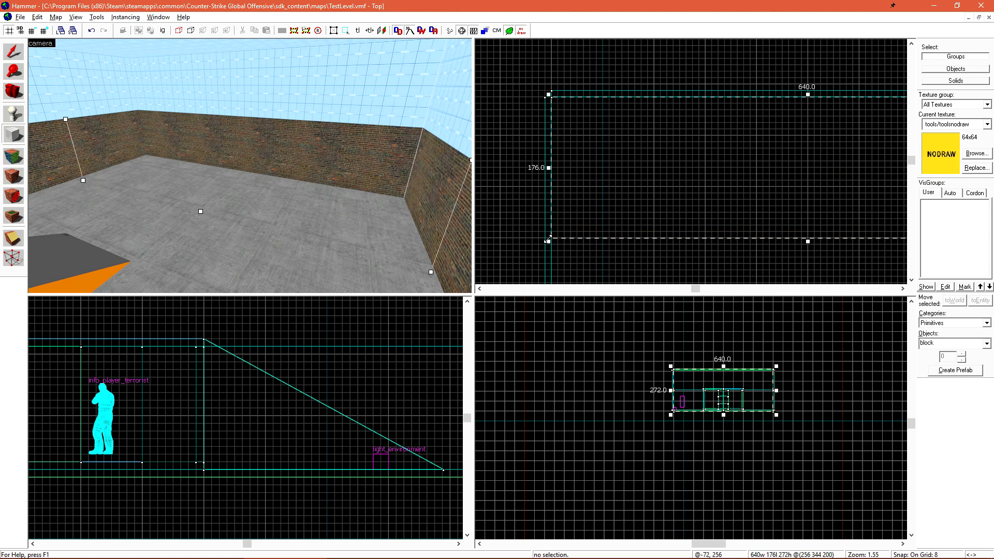
key(Return)
Reduce the new block's height to 32 and fit its underside to the floor surface.
key(shift+s)
scroll(156, 394, down, 5)
drag(318, 335, 322, 404)
scroll(318, 411, up, 8)
drag(316, 467, 310, 456)
Try finer and coarser grid sizes, ranging from 4 to 32.
key(bracketleft)
key(bracketright)
key(bracketleft)
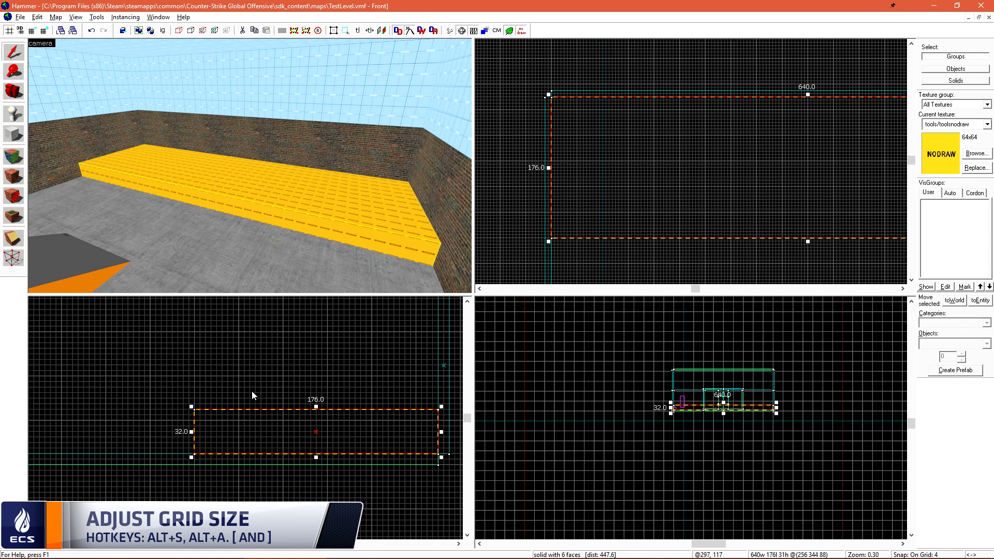
key(bracketright)
key(bracketleft)
key(bracketright)
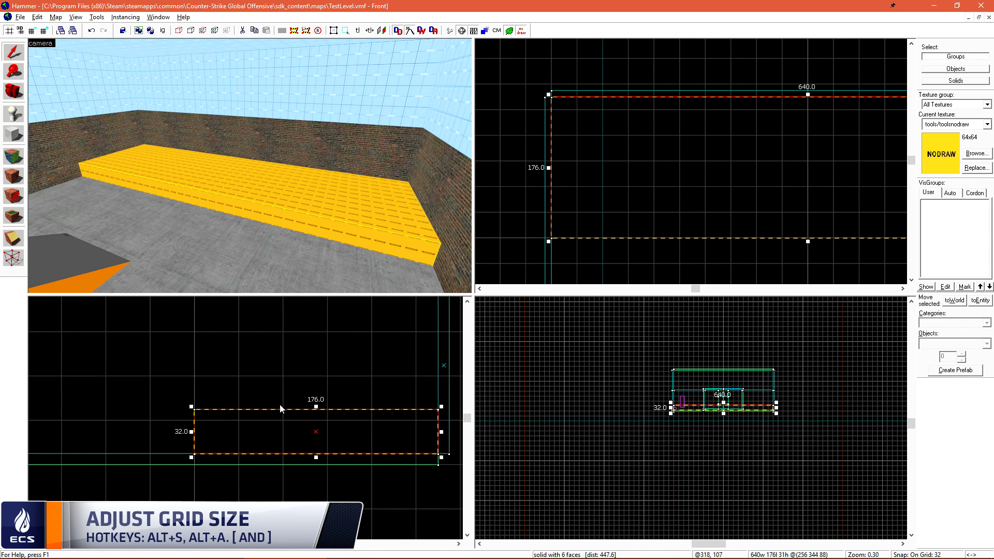
Raise the top of the nodraw block to a height of 40 with the grid at 8.
drag(315, 406, 315, 396)
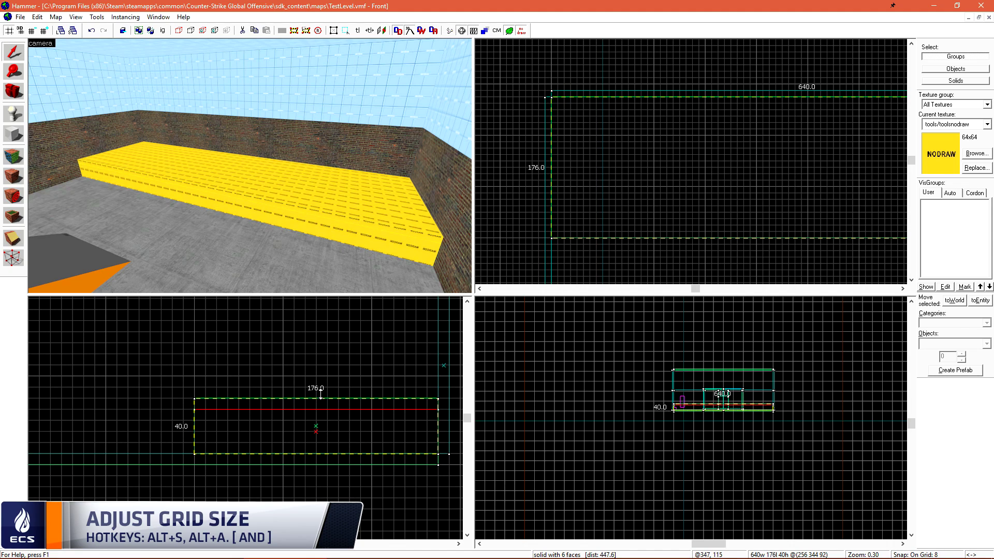
key(z)
key(w)
key(z)
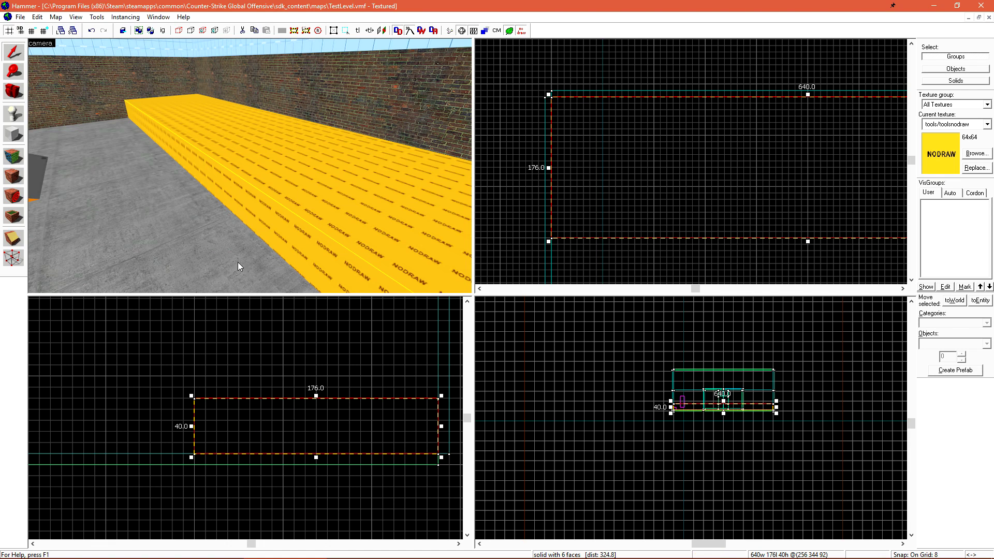
Extend the block's front to a total length of 240 and clip the added part into a slope rising from the floor.
drag(190, 427, 195, 403)
key(shift+x)
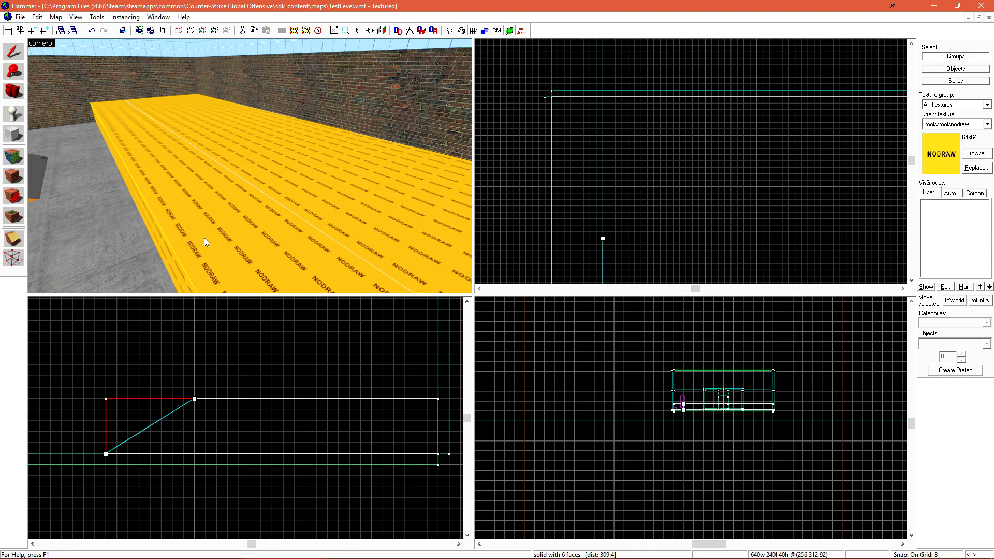
key(Return)
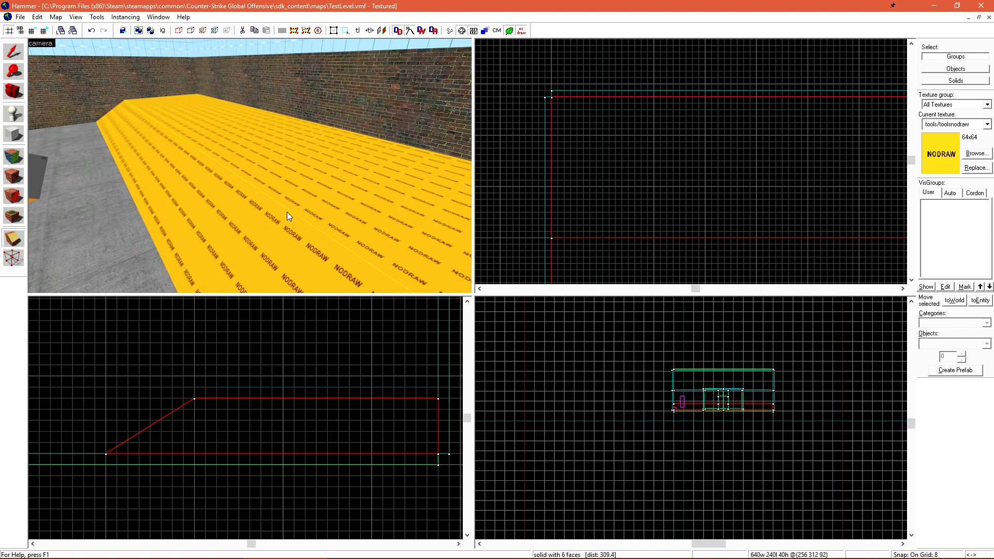
Split the block vertically 16 units behind the top of its slope, keeping both pieces.
drag(216, 406, 220, 419)
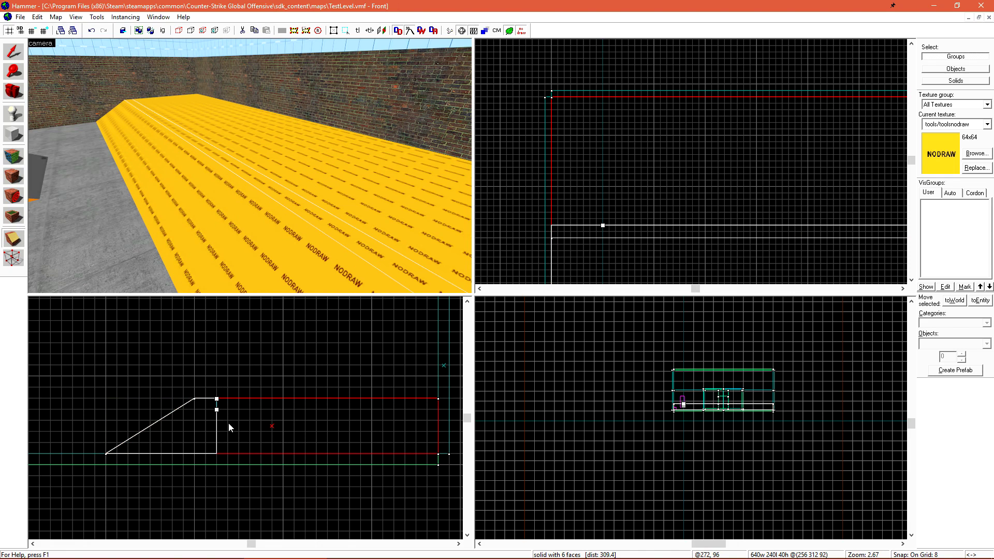
key(shift+x)
key(shift+x)
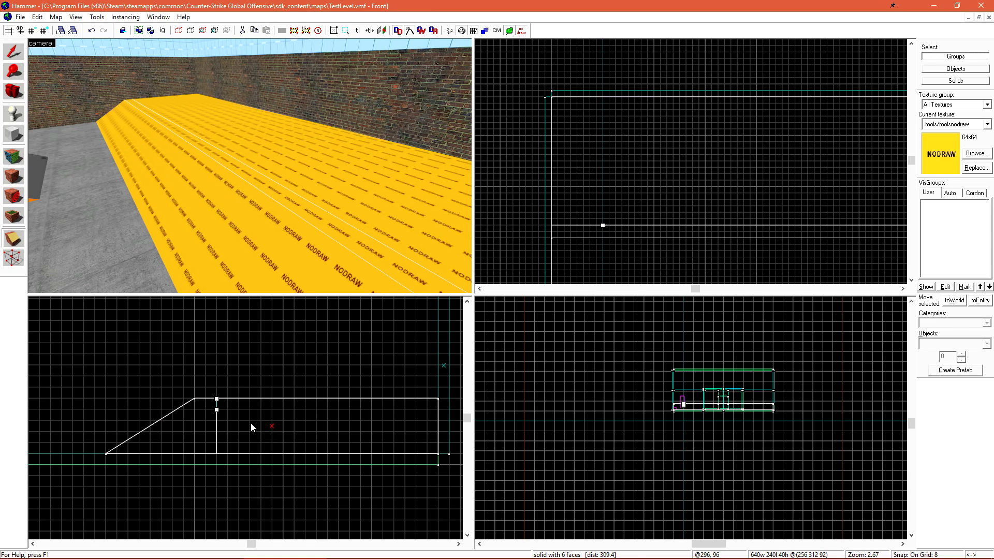
key(Return)
Select only the rear, wall-side piece and lower its height to 32.
key(shift+s)
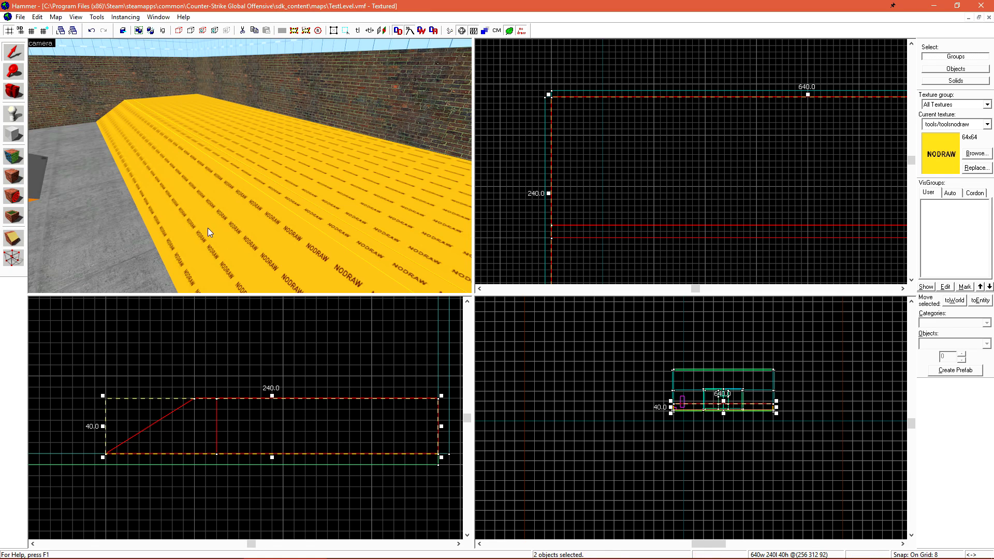
click(377, 169)
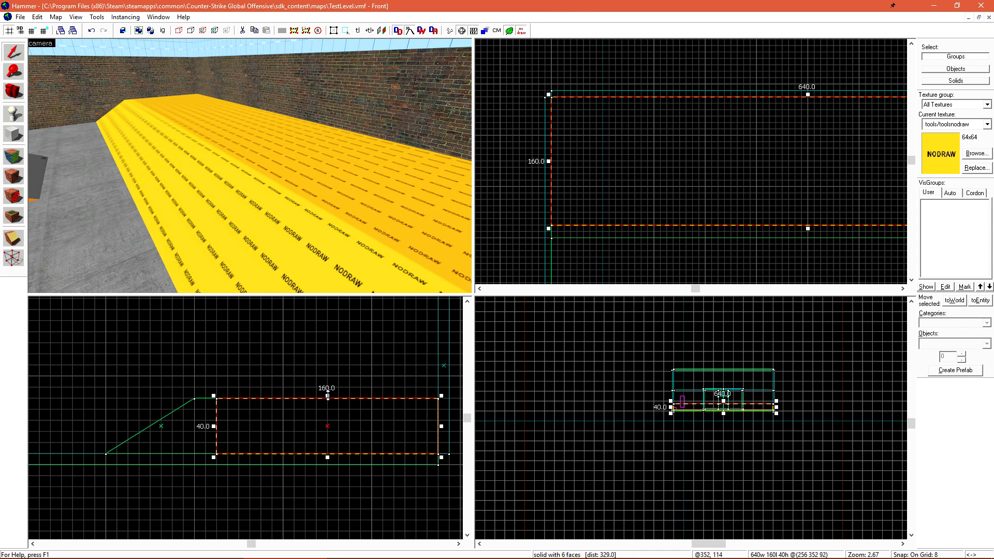
drag(327, 396, 327, 406)
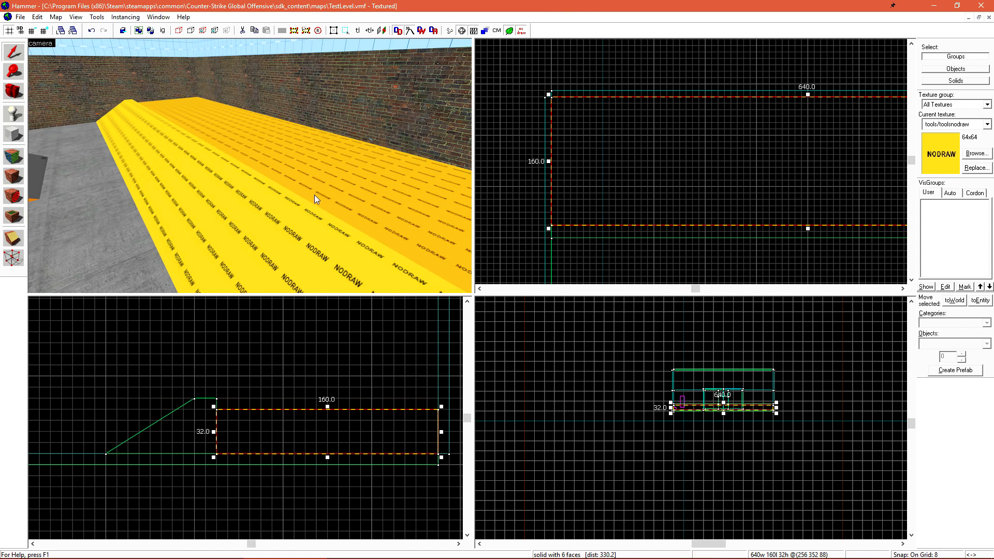
Clip the 160-long rear piece vertically down its middle, keeping both halves.
key(z)
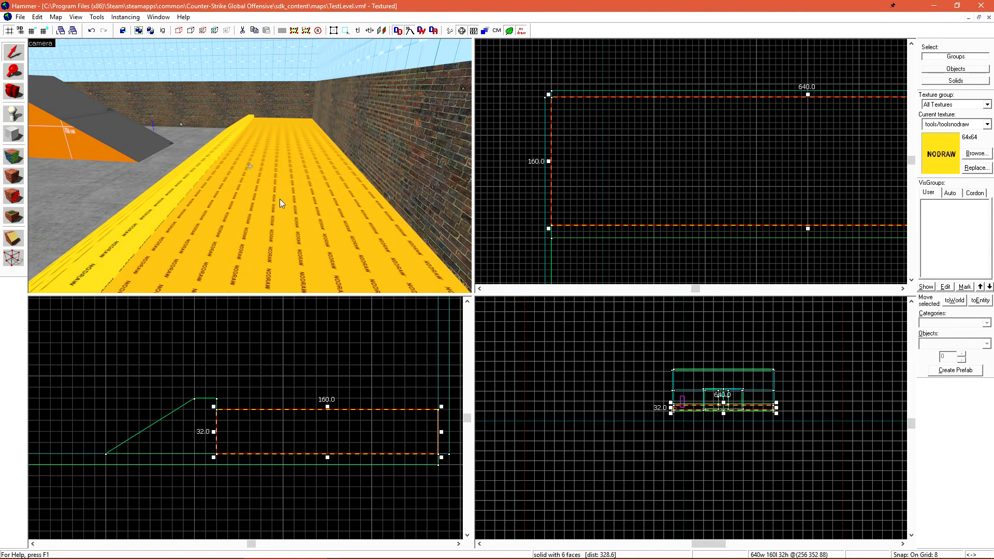
key(z)
key(shift+a)
key(shift+x)
drag(326, 411, 328, 419)
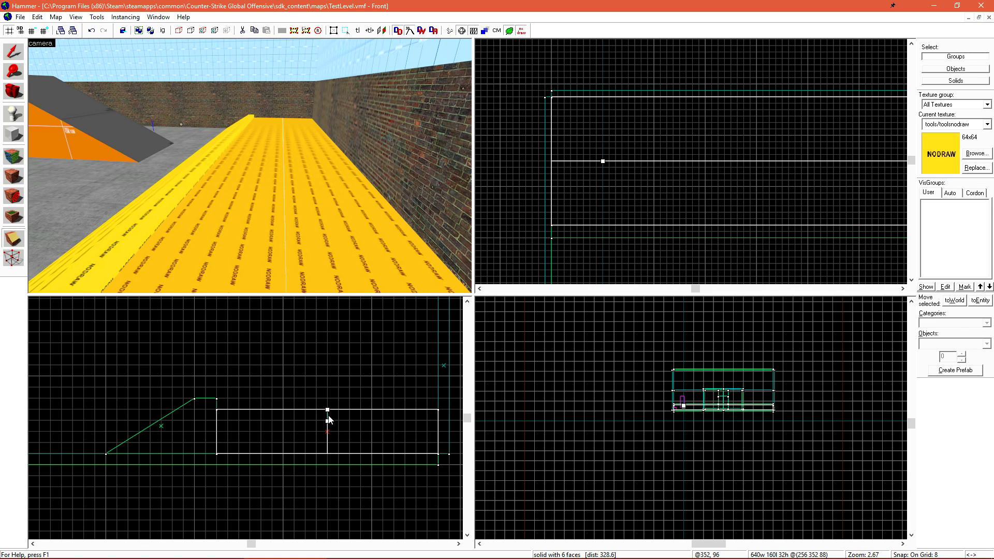
key(Return)
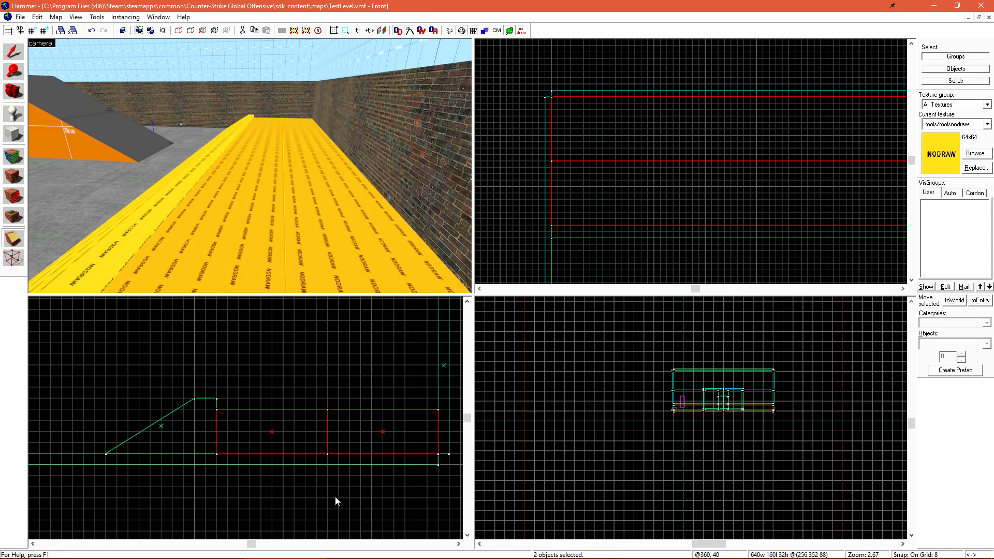
Move the shared top middle vertices of both halves down 24 units to form a V-shaped trough, and finish vertex editing.
click(19, 261)
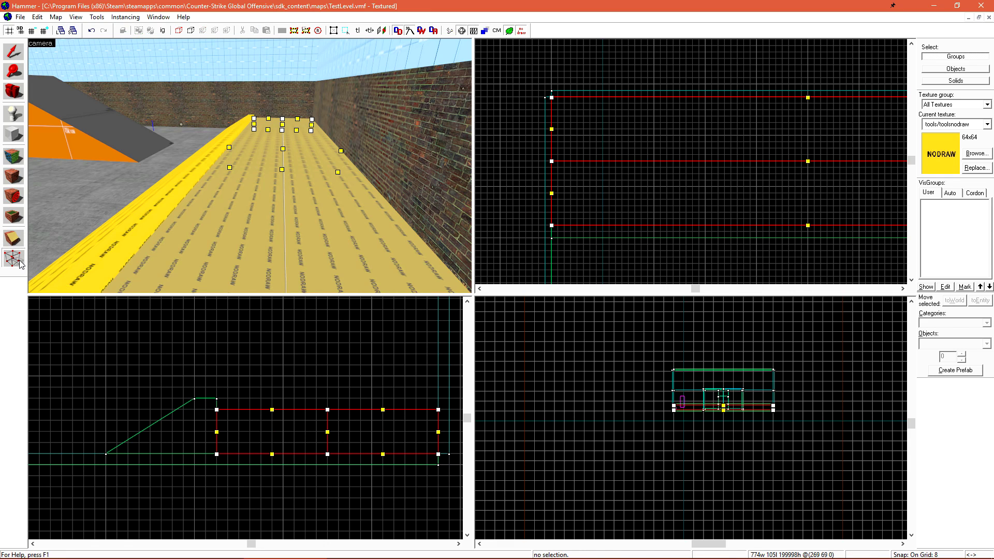
drag(308, 393, 347, 422)
key(Return)
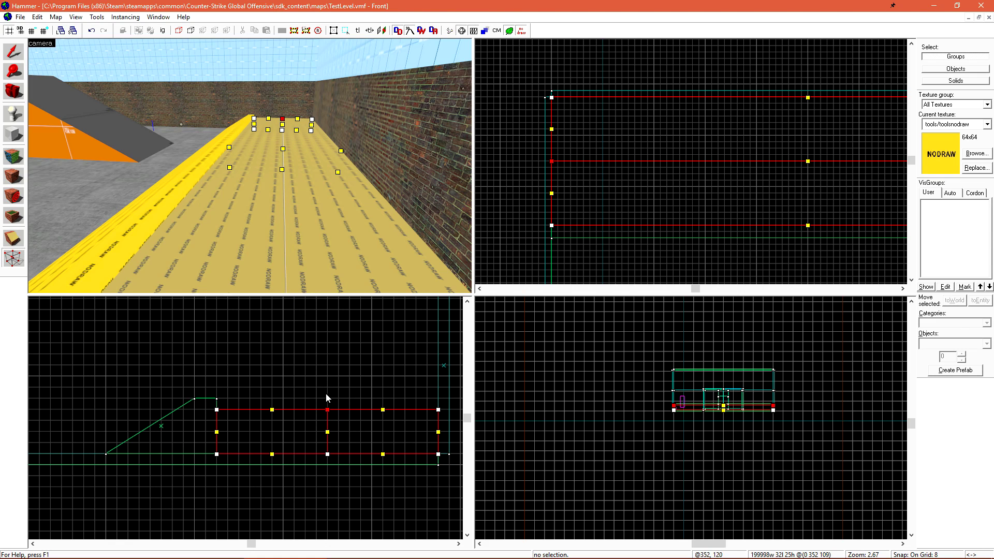
key(Down)
key(Down)
key(Down)
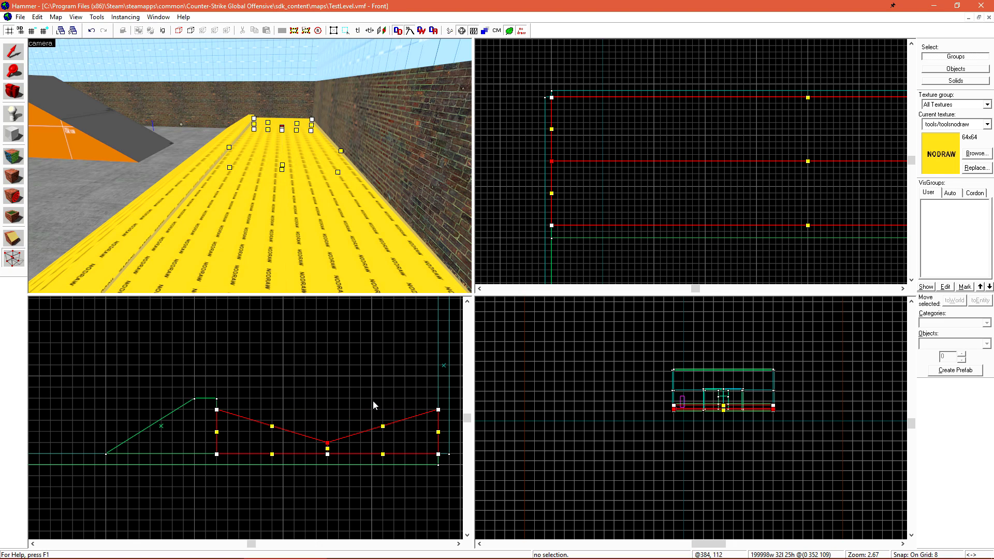
click(13, 55)
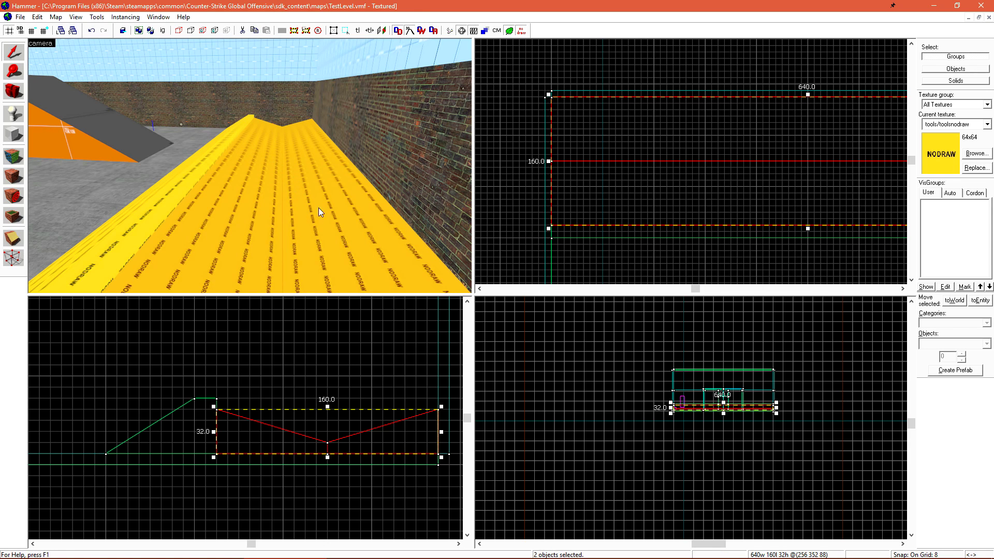